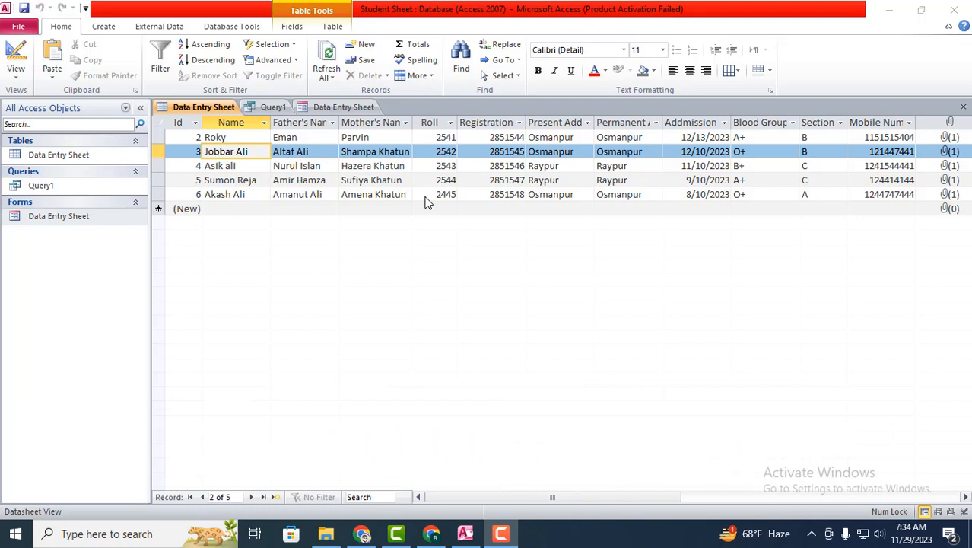
Step: Review the Data Entry Sheet table, the Data Entry Sheet form and the Query1 design
click(203, 112)
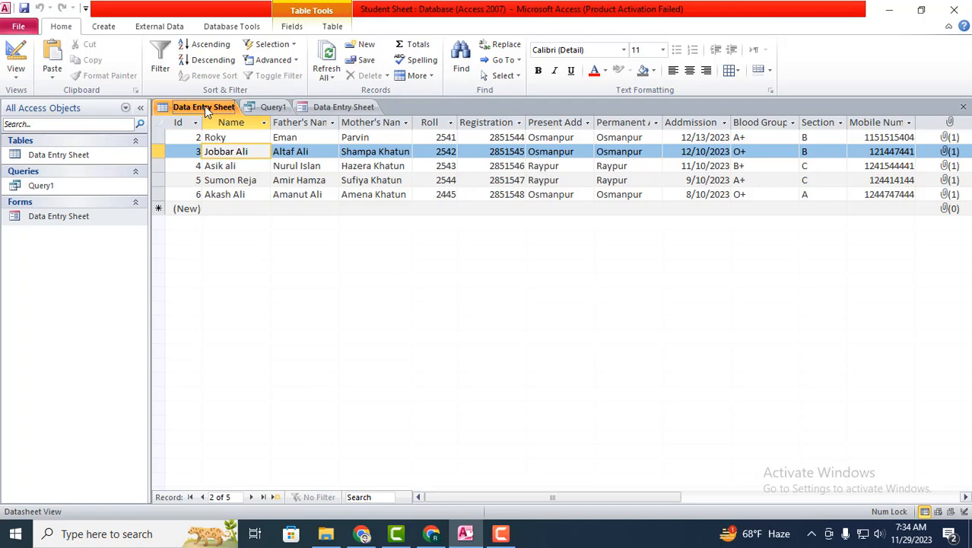
click(342, 107)
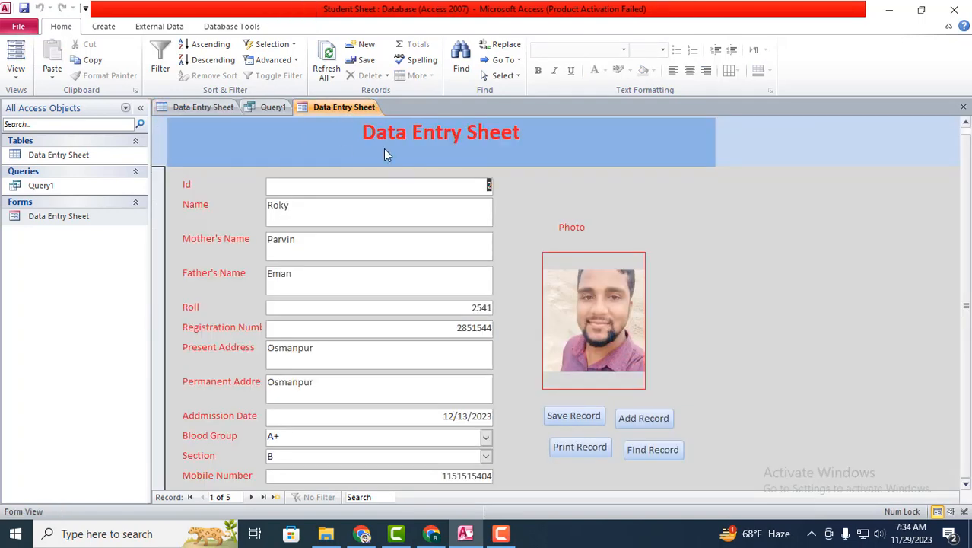
click(273, 107)
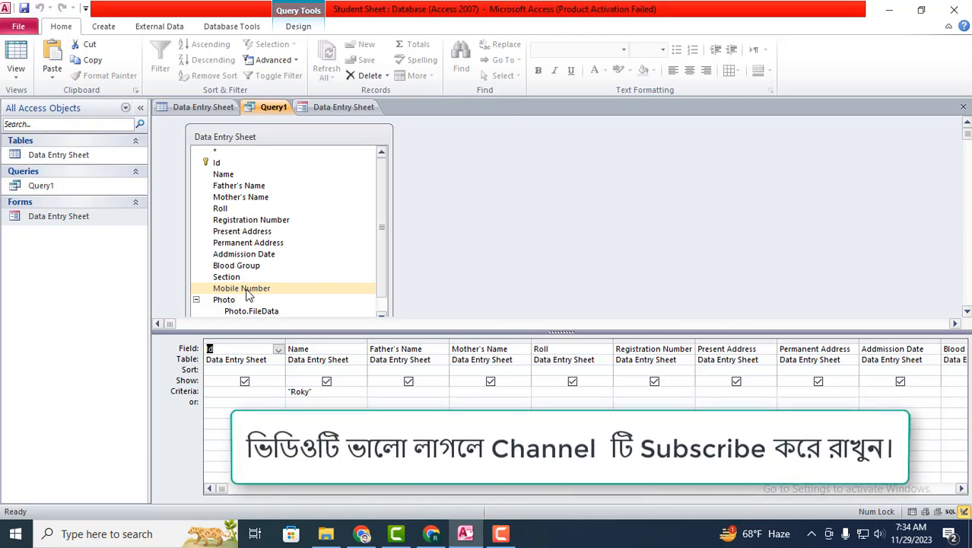
click(340, 108)
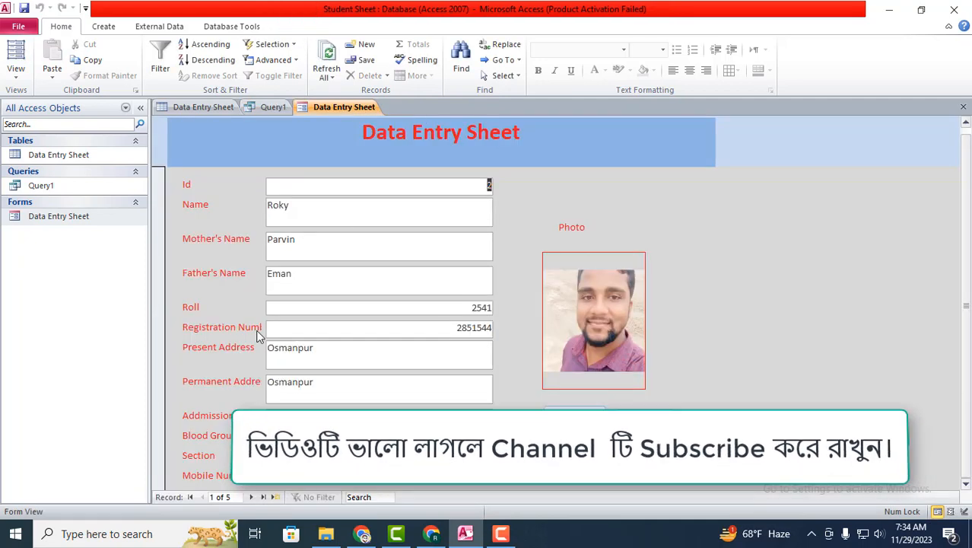
click(199, 107)
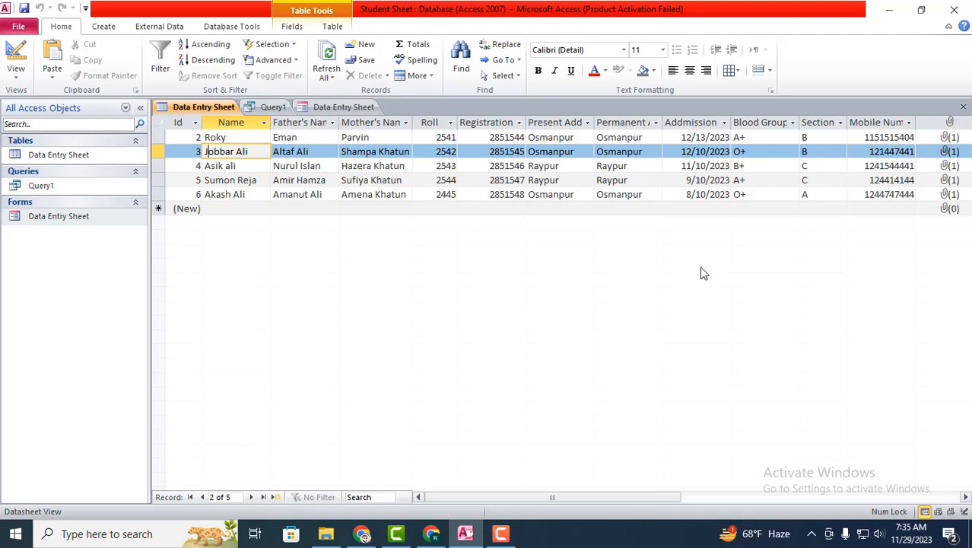
Step: Create a blank report in Design view and list the Data Entry Sheet table's available fields
click(104, 27)
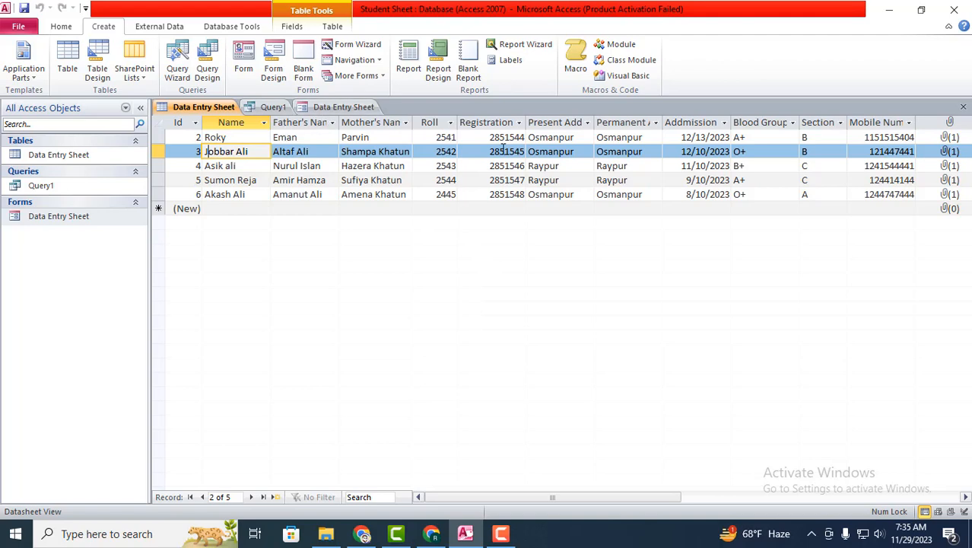
click(440, 74)
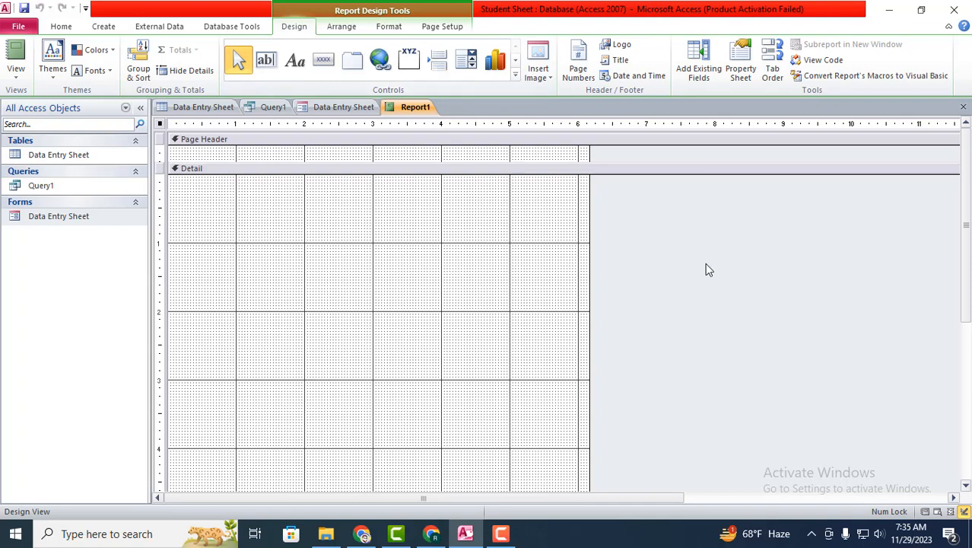
click(702, 76)
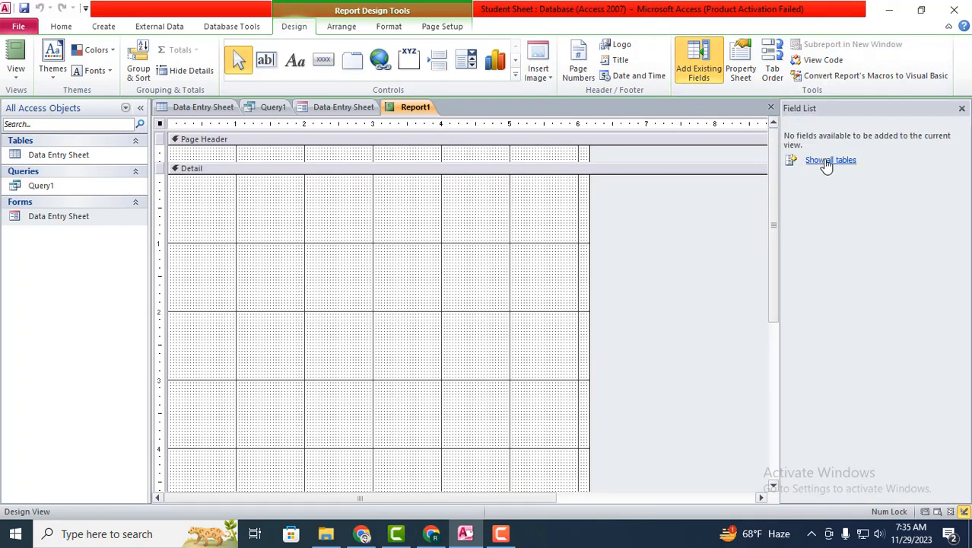
click(827, 161)
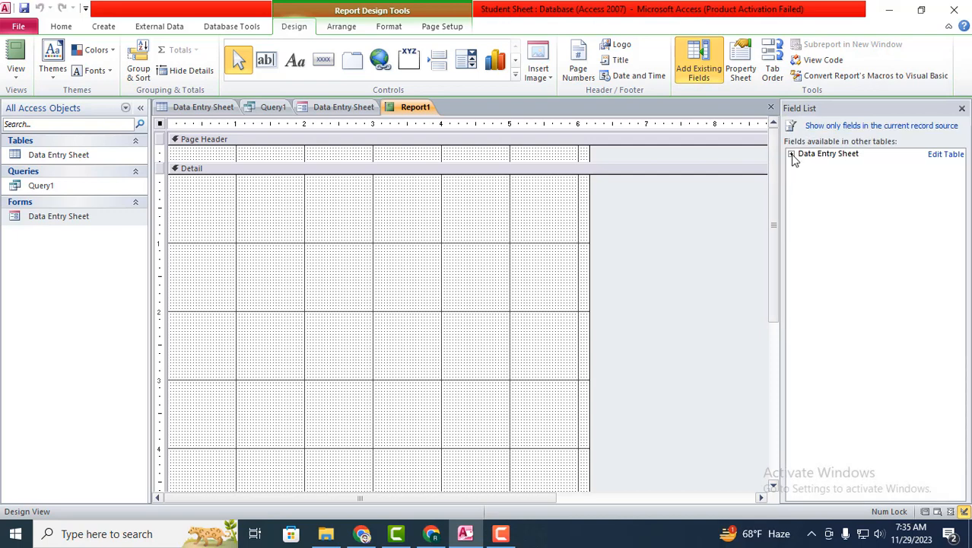
click(792, 155)
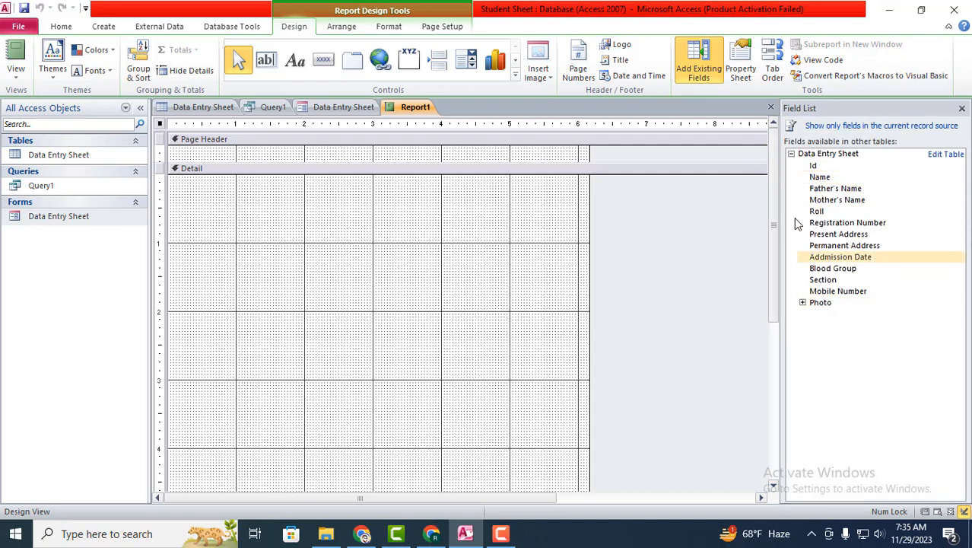
Step: Add the Id, Name, Father's Name, Mother's Name, Roll and Registration Number fields to the report's Detail section
double_click(814, 165)
double_click(820, 176)
click(831, 189)
double_click(831, 190)
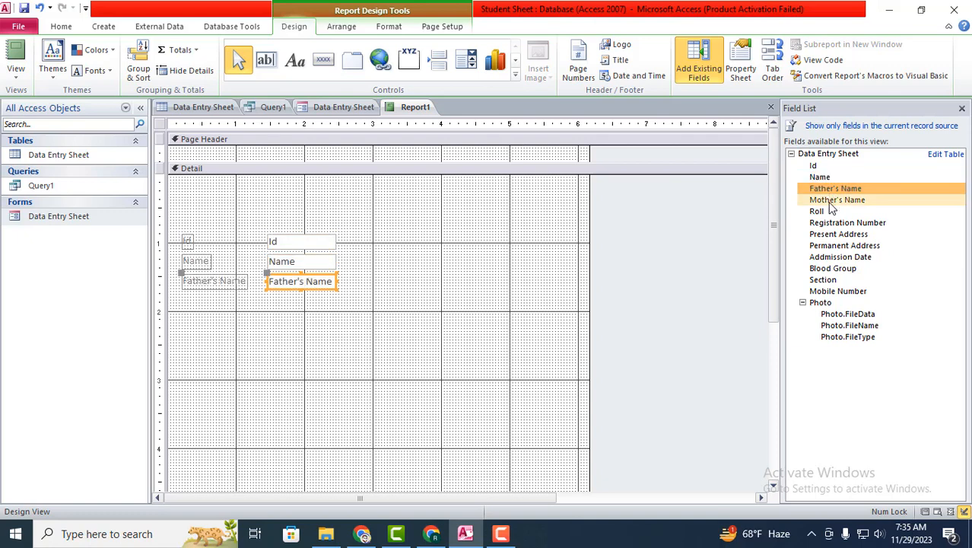
double_click(835, 199)
double_click(820, 210)
double_click(825, 222)
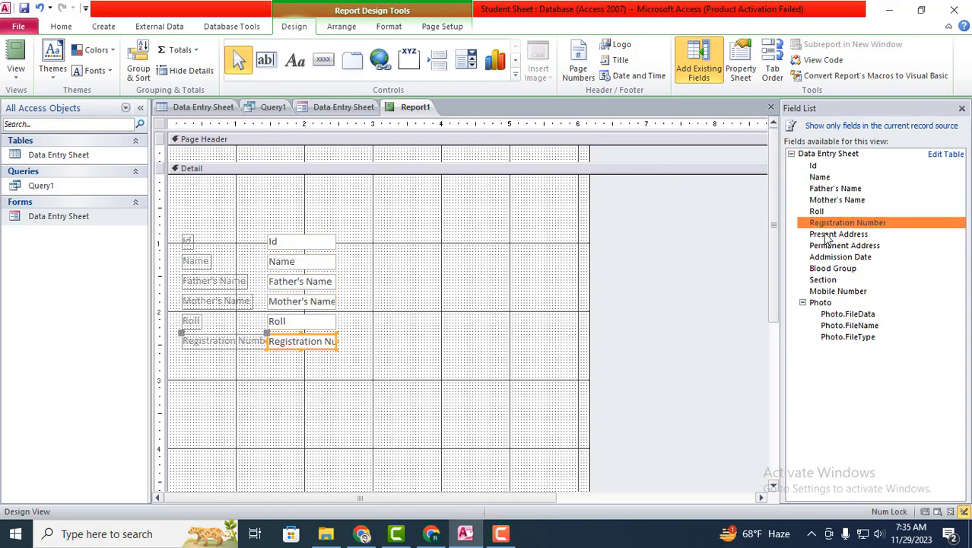
Step: Add Present Address, Permanent Address, Addmission Date, Blood Group, Section, Mobile Number and Photo to the Detail section, then close the field list
double_click(829, 236)
click(831, 246)
double_click(831, 246)
click(837, 257)
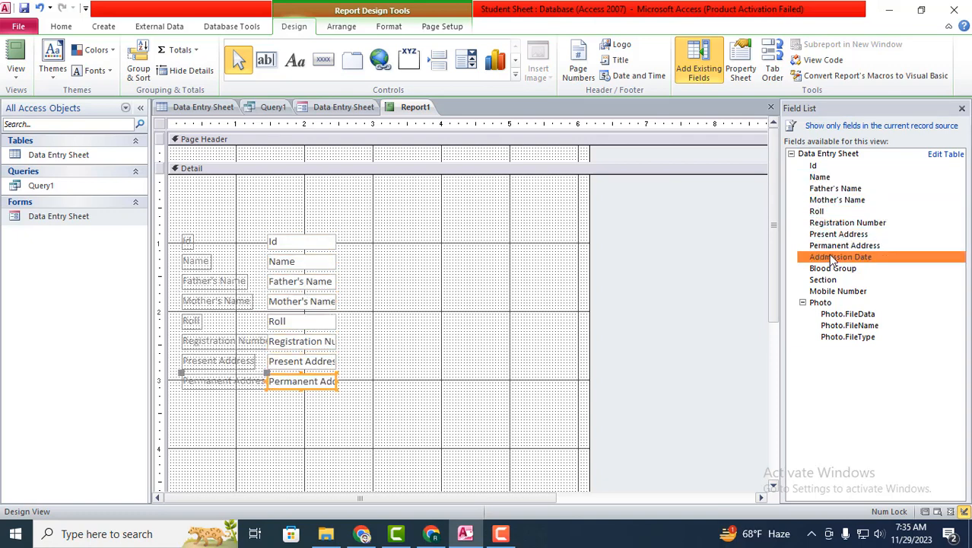
double_click(837, 257)
double_click(833, 268)
click(833, 280)
double_click(833, 280)
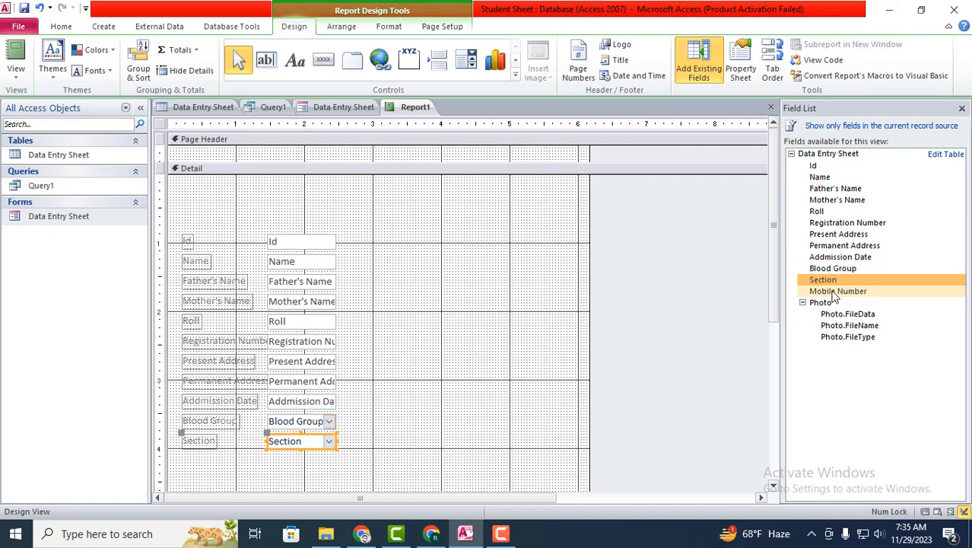
double_click(833, 291)
double_click(833, 304)
scroll(355, 415, down, 2)
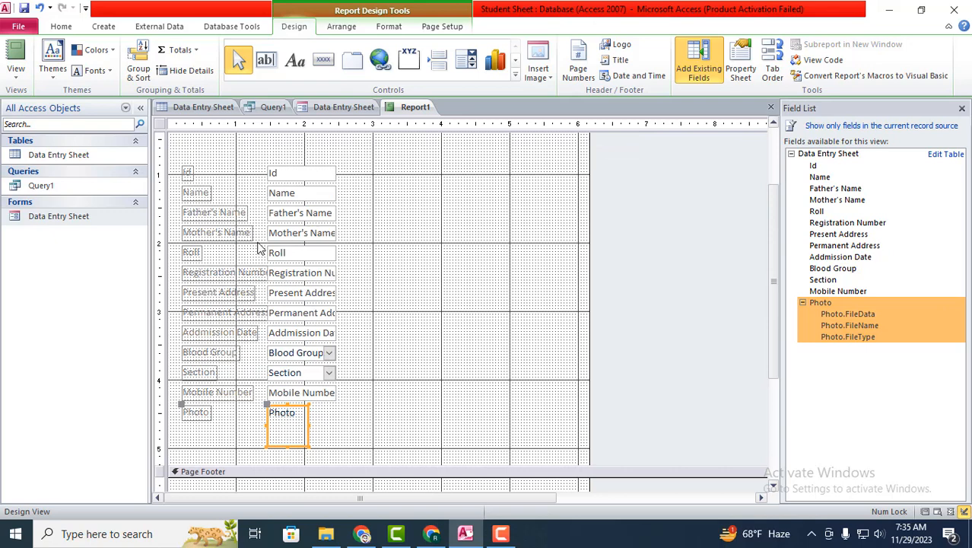
scroll(253, 254, up, 2)
click(961, 108)
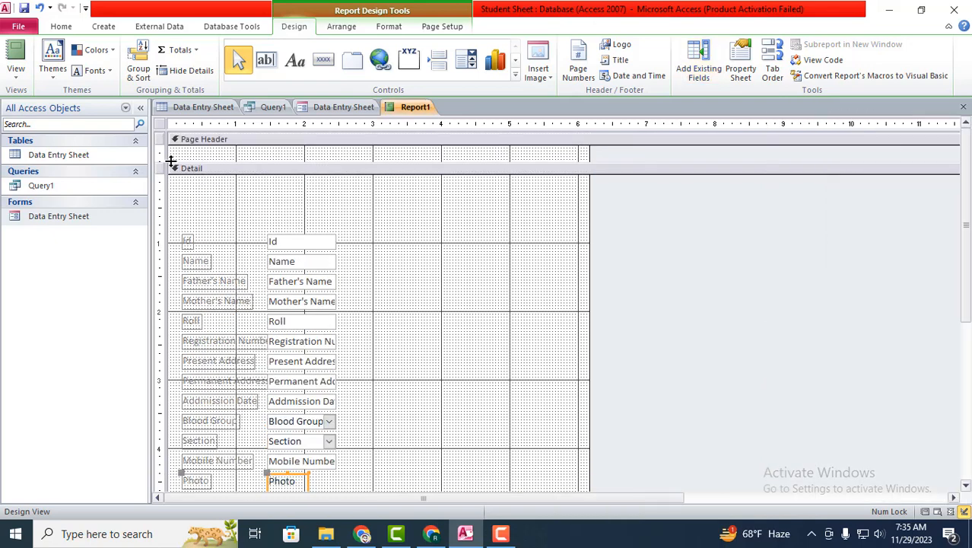
Step: Make the Page Header section slightly taller and move the Id label from the Detail section into it
drag(171, 163, 169, 174)
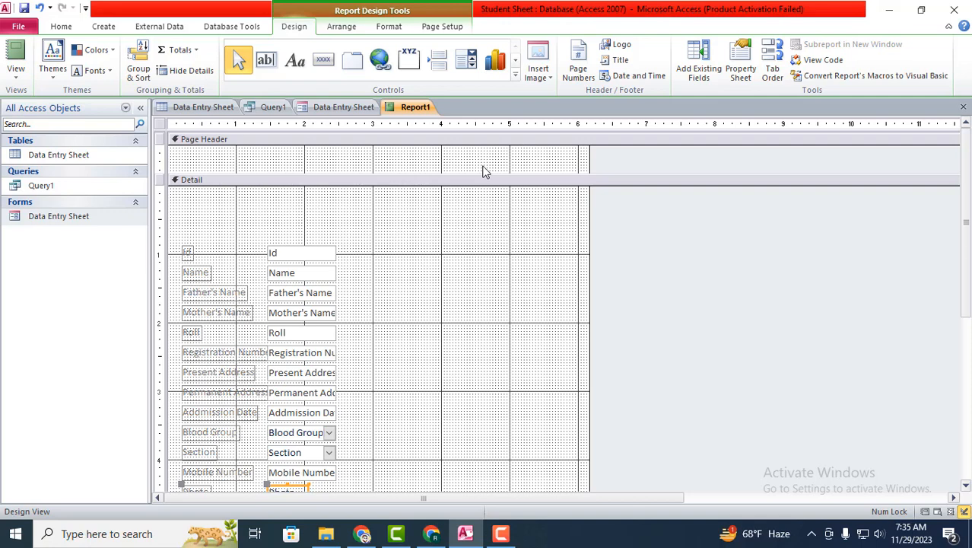
click(188, 255)
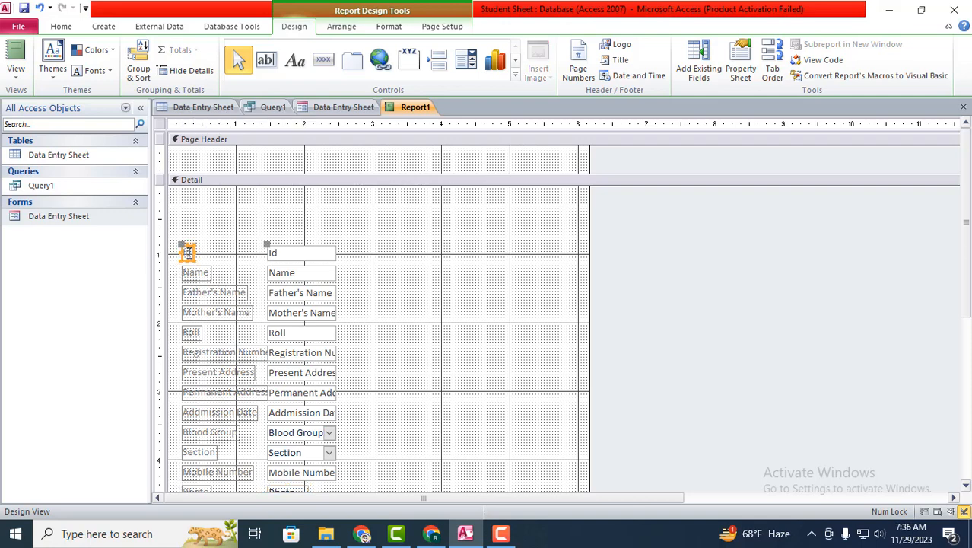
right_click(188, 255)
click(231, 156)
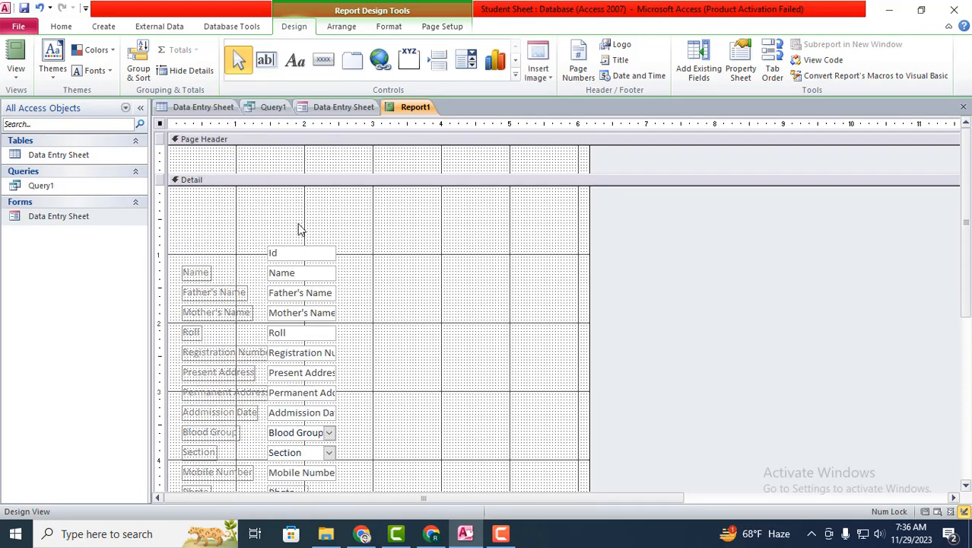
right_click(194, 159)
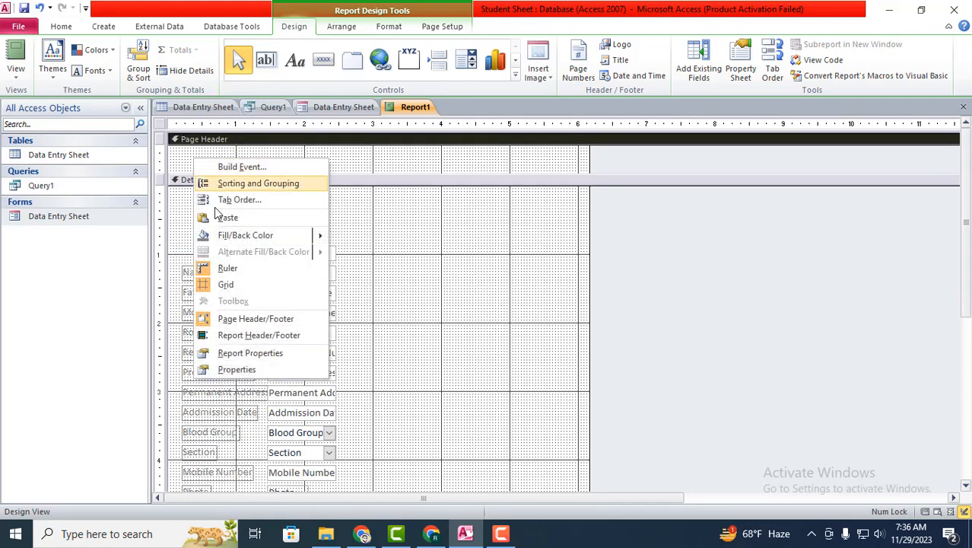
click(222, 218)
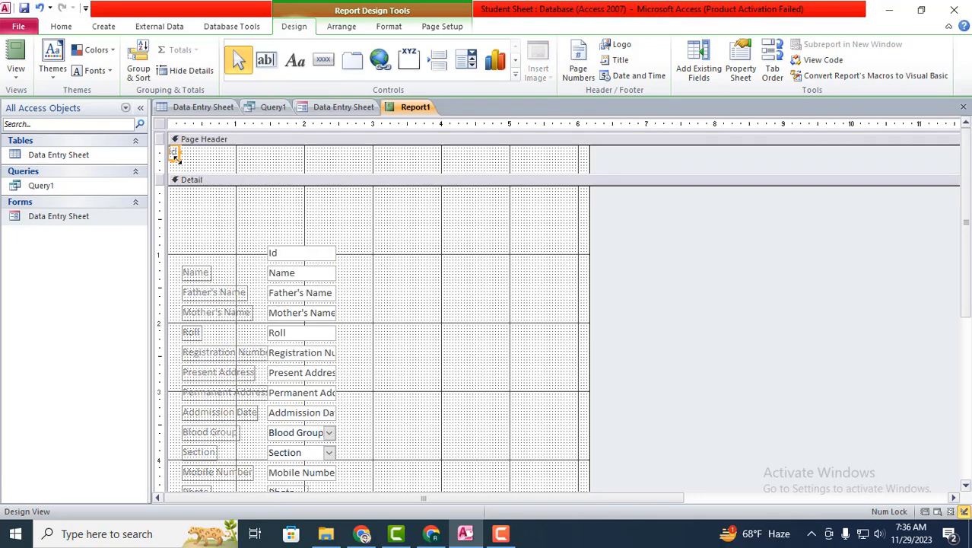
Step: Move the Name label into the Page Header beside Id and widen it to about the 1.4-inch mark
click(204, 273)
right_click(203, 273)
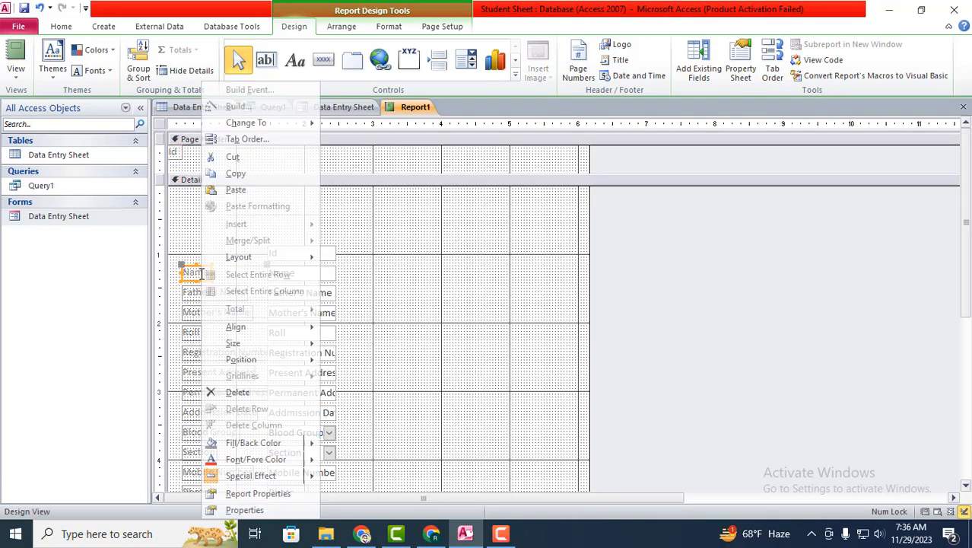
click(242, 157)
right_click(215, 158)
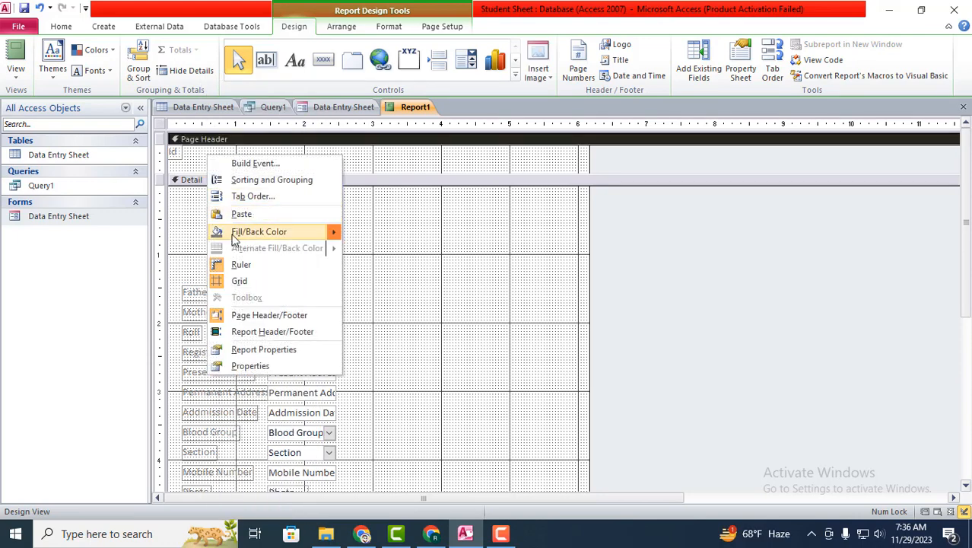
click(242, 211)
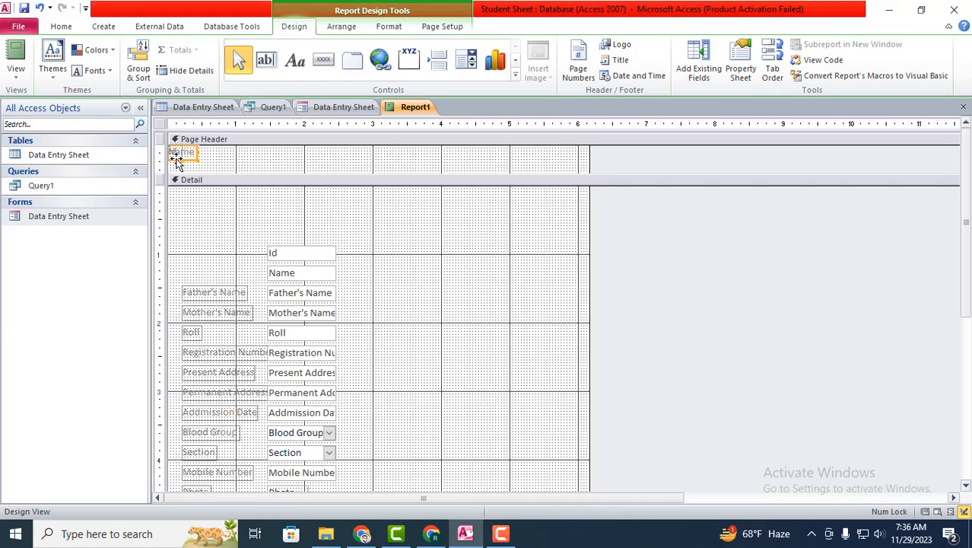
drag(177, 161, 263, 157)
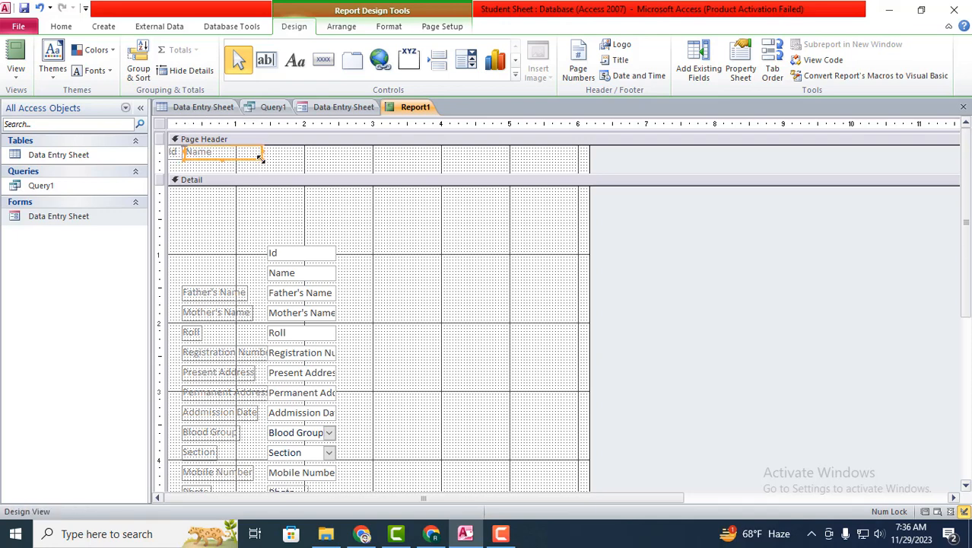
Step: Move the Father's Name label into the Page Header beside Name and widen it to about the 2.8-inch mark
click(241, 294)
right_click(242, 295)
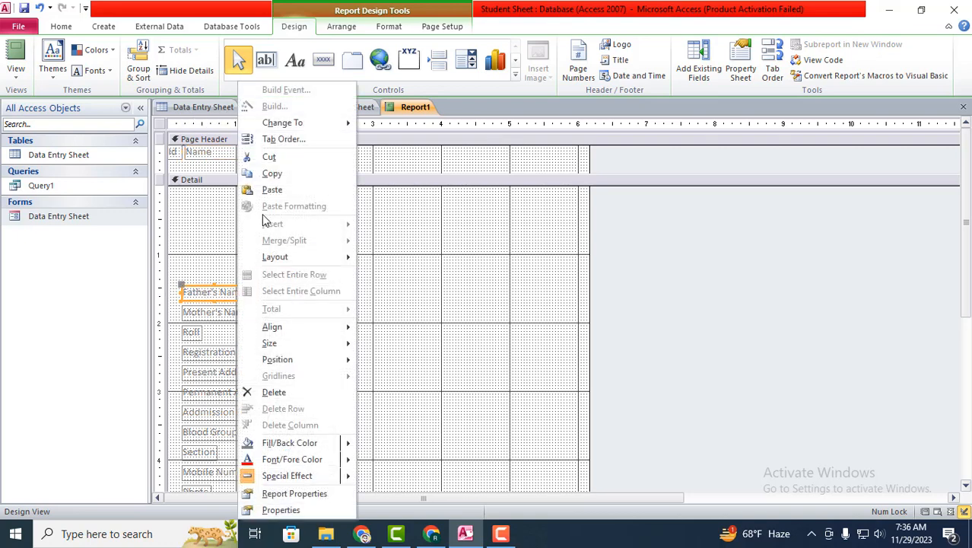
click(275, 158)
click(275, 161)
right_click(275, 158)
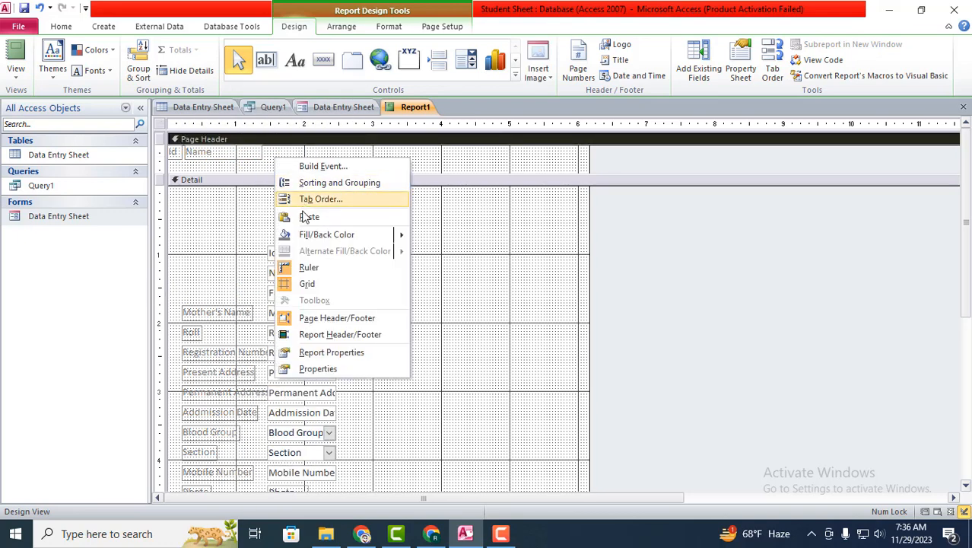
click(306, 216)
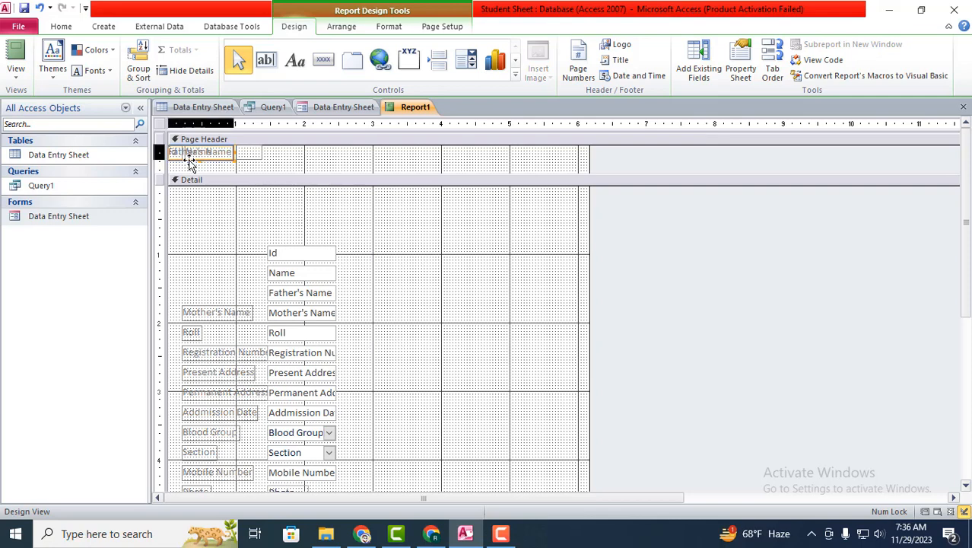
drag(190, 162, 359, 160)
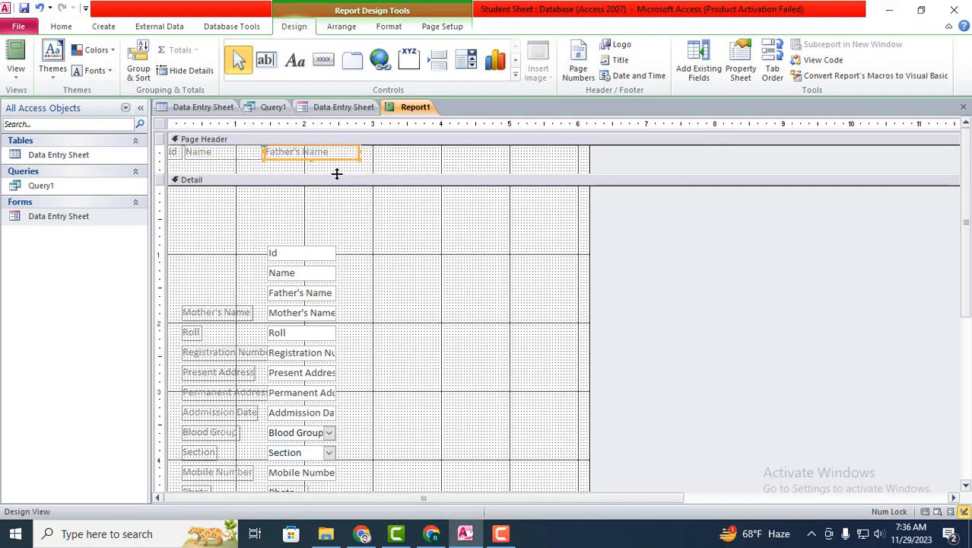
Step: Move the Mother's Name label into the Page Header beside Father's Name and widen it to about the 4.1-inch mark
click(204, 313)
right_click(204, 313)
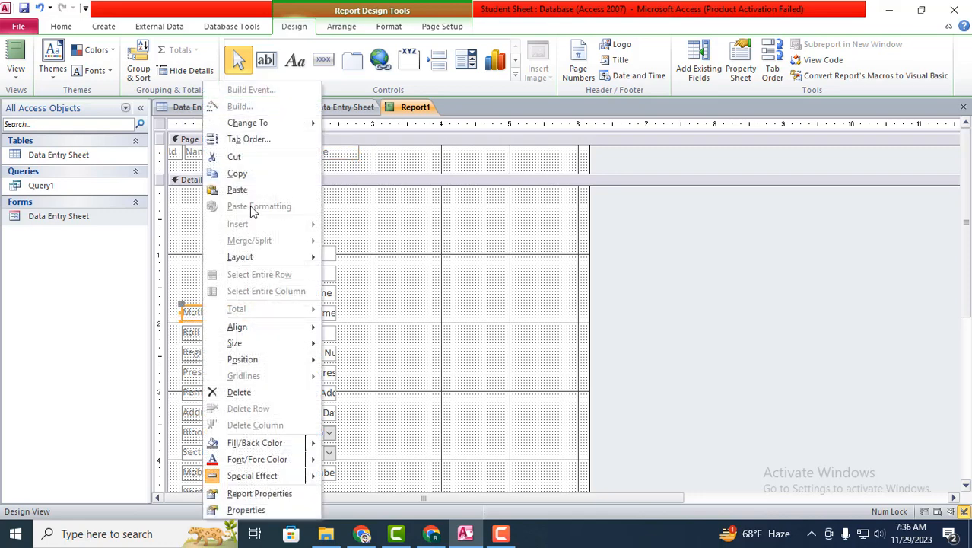
click(244, 157)
click(397, 154)
right_click(398, 154)
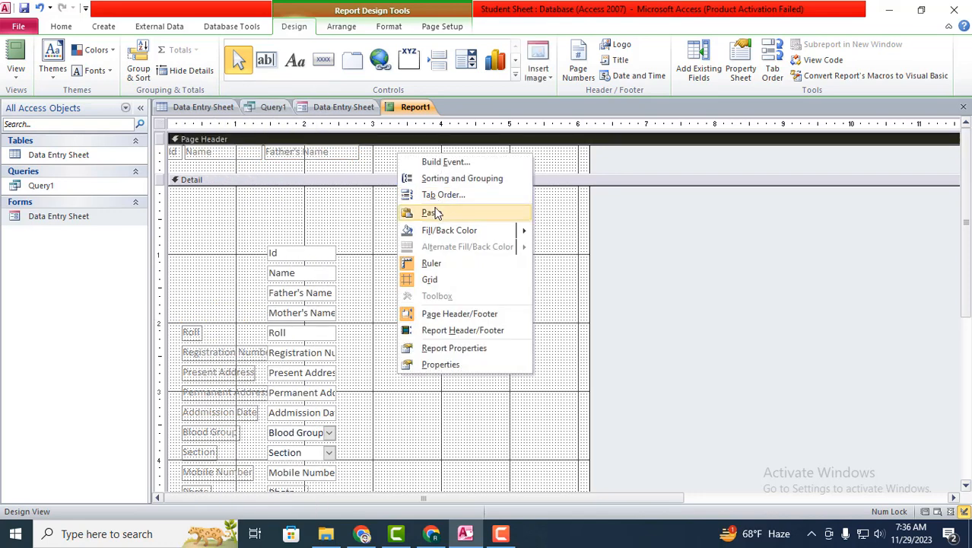
click(435, 213)
drag(208, 163, 450, 156)
Step: Move the Roll label from the Detail section into the Page Header beside Mother's Name
scroll(401, 205, down, 3)
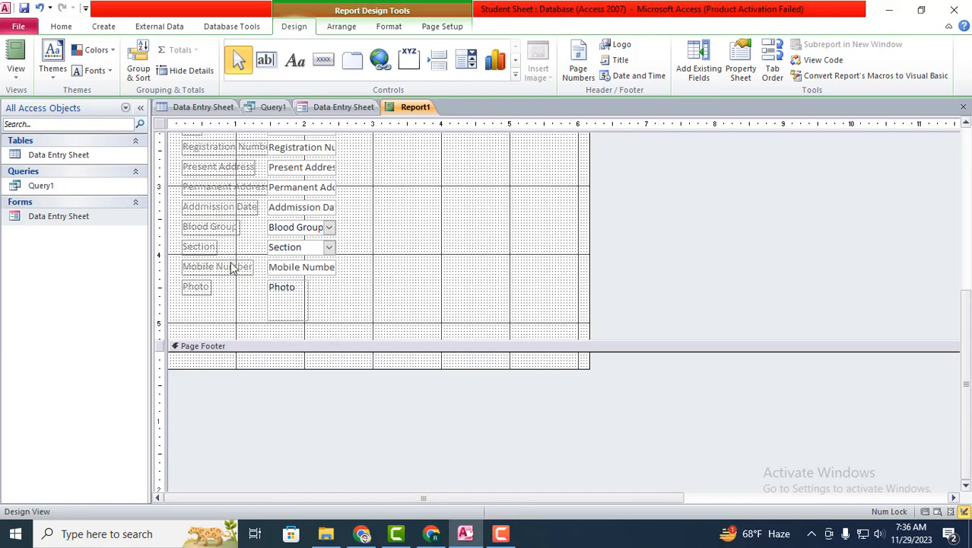
scroll(229, 268, up, 2)
scroll(449, 163, up, 2)
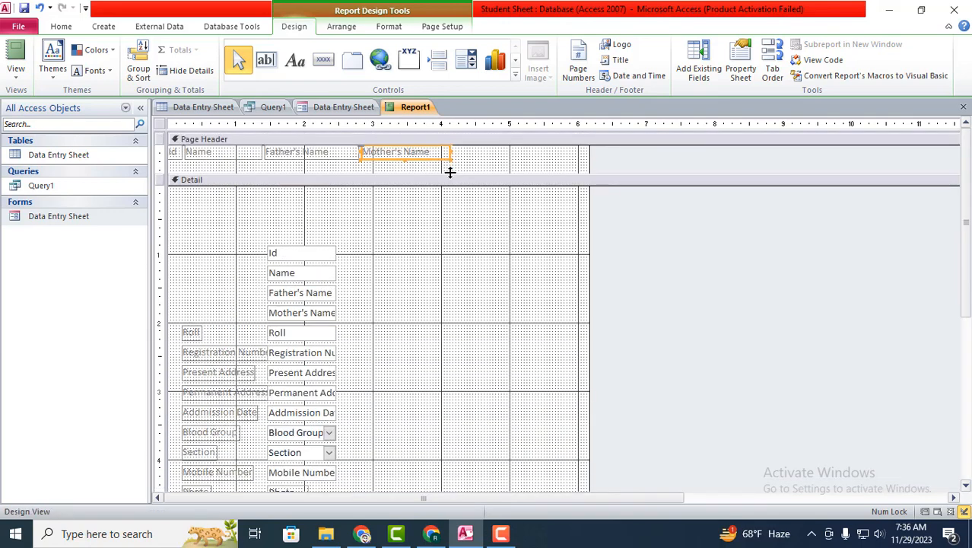
click(193, 332)
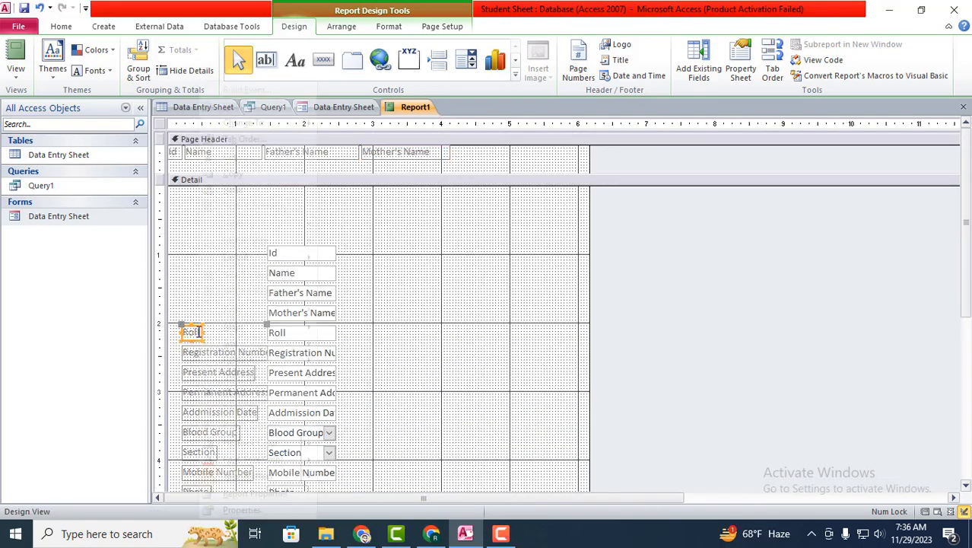
right_click(199, 333)
click(229, 156)
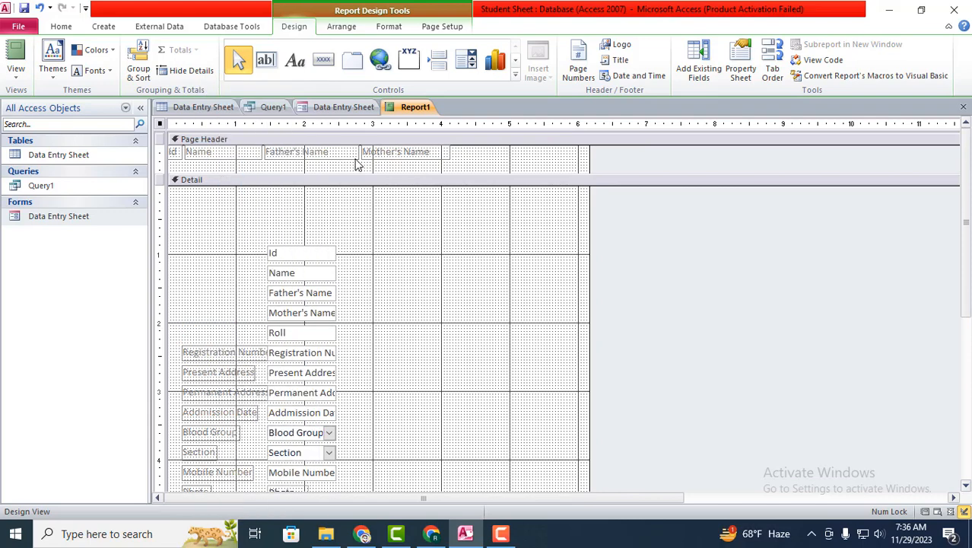
right_click(462, 156)
click(498, 214)
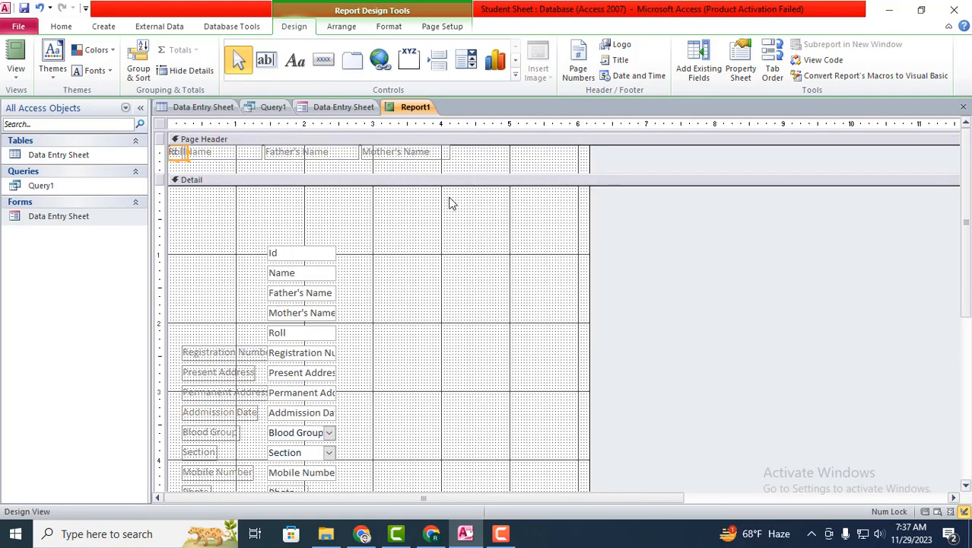
drag(174, 156, 487, 160)
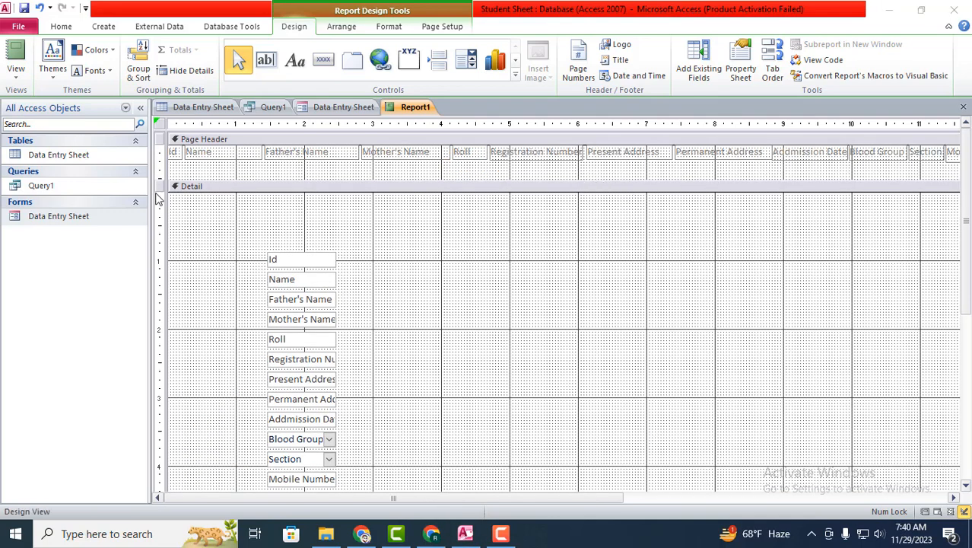
scroll(177, 381, down, 3)
scroll(219, 297, up, 3)
mouse_move(586, 498)
mouse_down()
mouse_move(767, 498)
mouse_move(582, 498)
mouse_up()
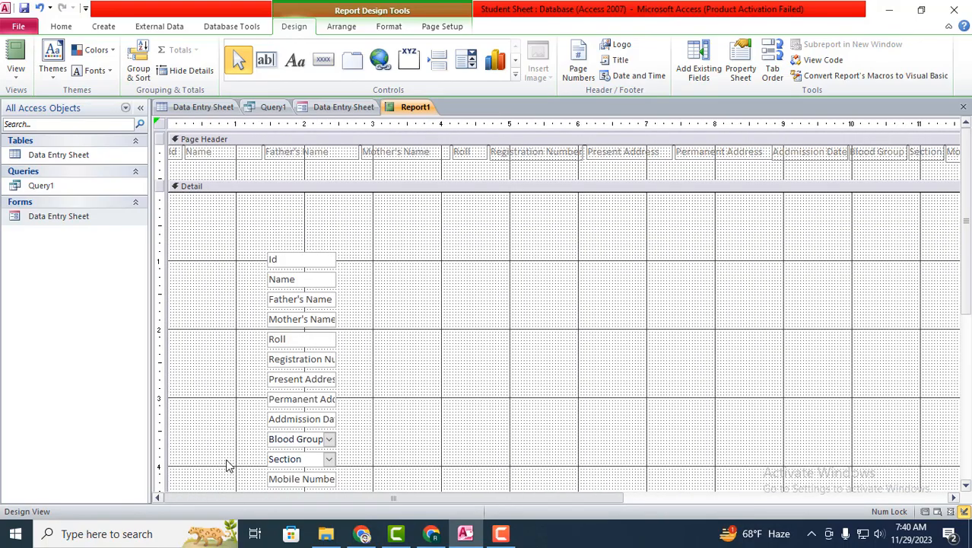
scroll(300, 334, down, 5)
scroll(310, 347, up, 5)
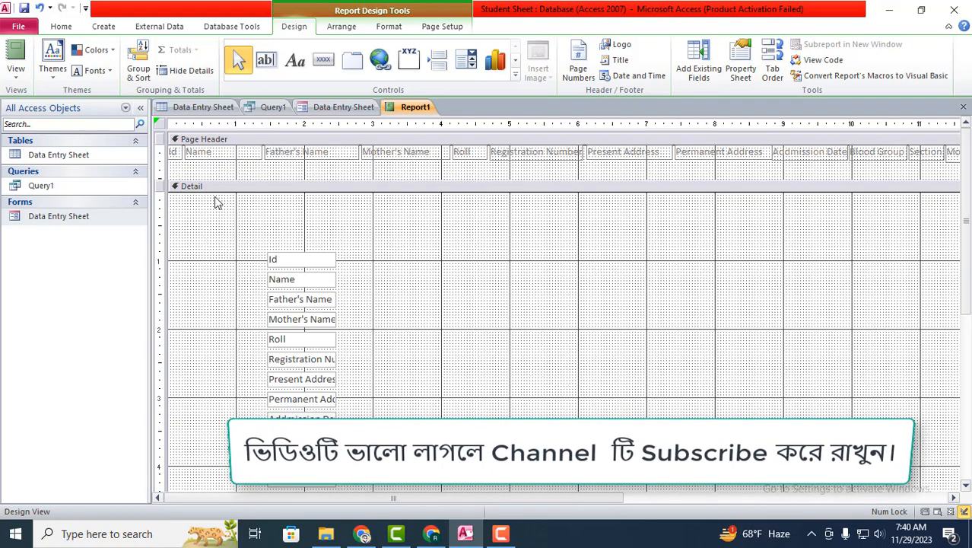
Step: Reduce the Page Header height and line up the Id, Name, Father's Name and Mother's Name fields under their headings in the Detail section
drag(176, 179, 176, 164)
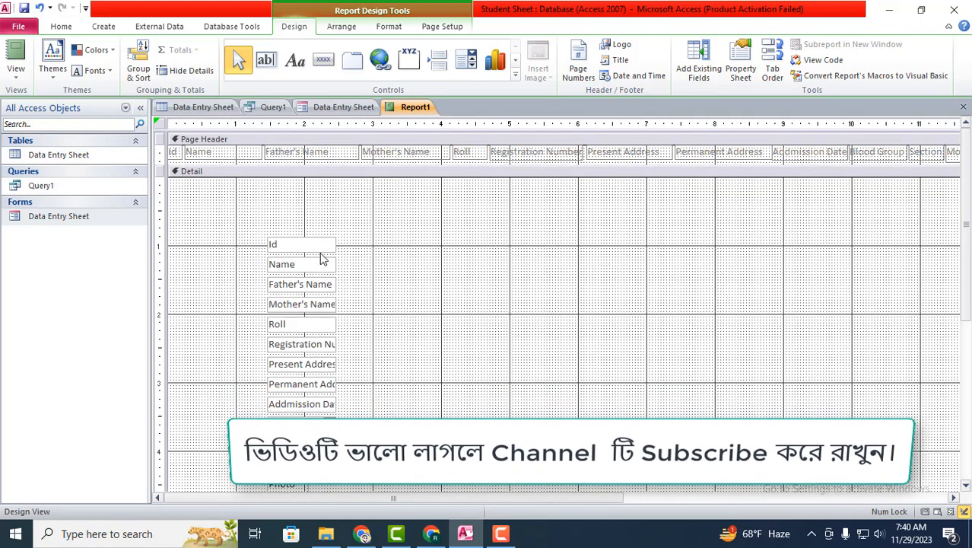
mouse_move(311, 241)
mouse_down()
mouse_move(242, 190)
mouse_move(181, 188)
mouse_up()
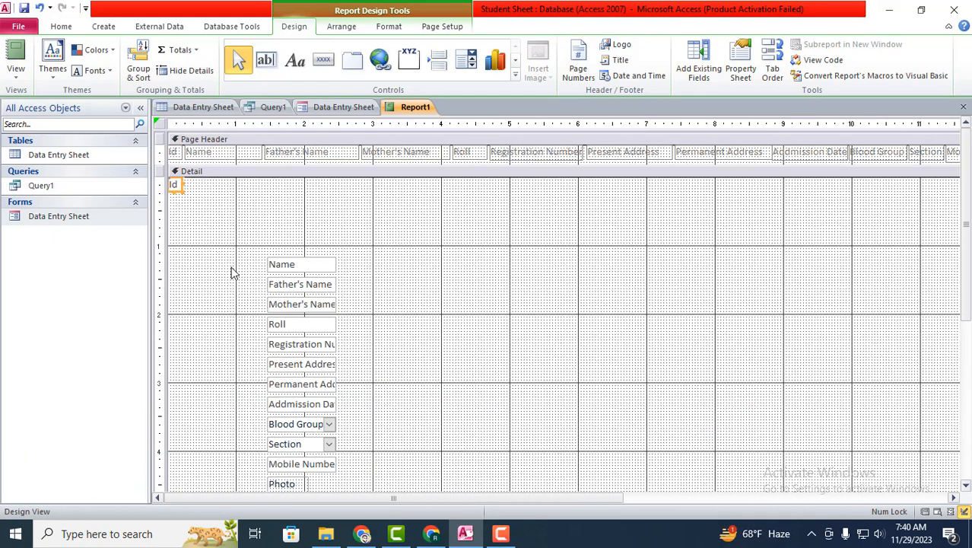
drag(312, 271, 260, 193)
drag(297, 286, 358, 190)
drag(304, 304, 400, 175)
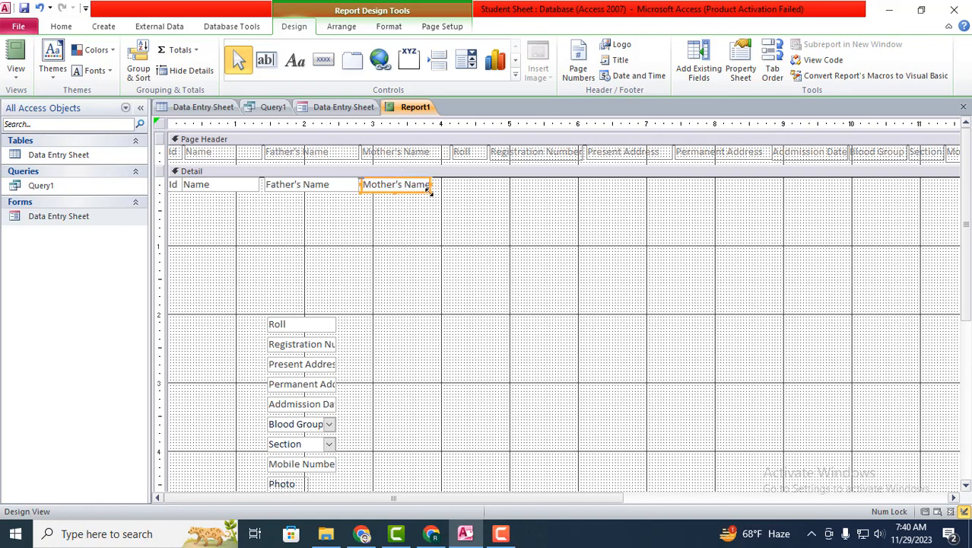
drag(430, 193, 451, 192)
Step: Place the Roll, Registration Number and Present Address fields under their headings in the Detail section, sized to match them
drag(331, 323, 491, 191)
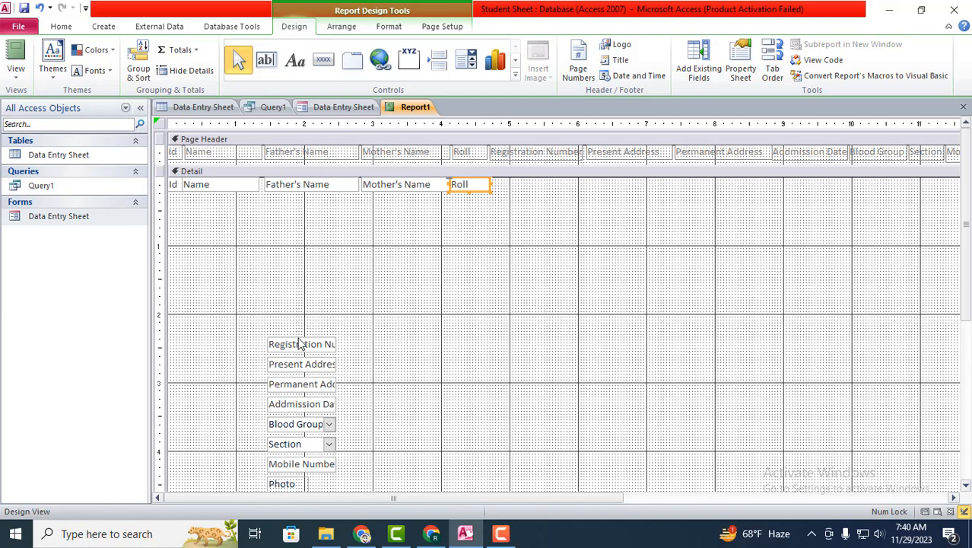
drag(302, 343, 584, 190)
drag(327, 364, 675, 191)
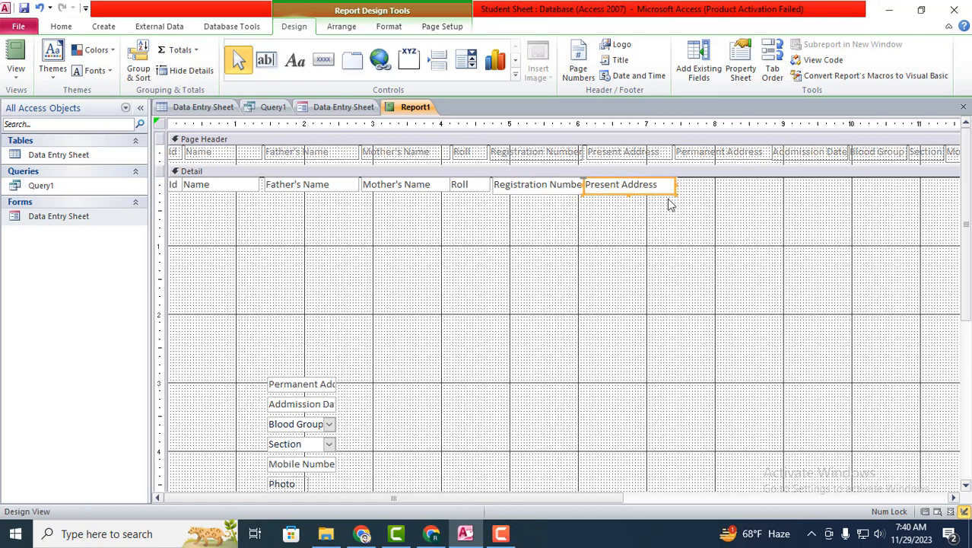
Step: Place the Permanent Address, Addmission Date and Blood Group fields under their headings in the Detail section, sized to match them
drag(292, 383, 706, 185)
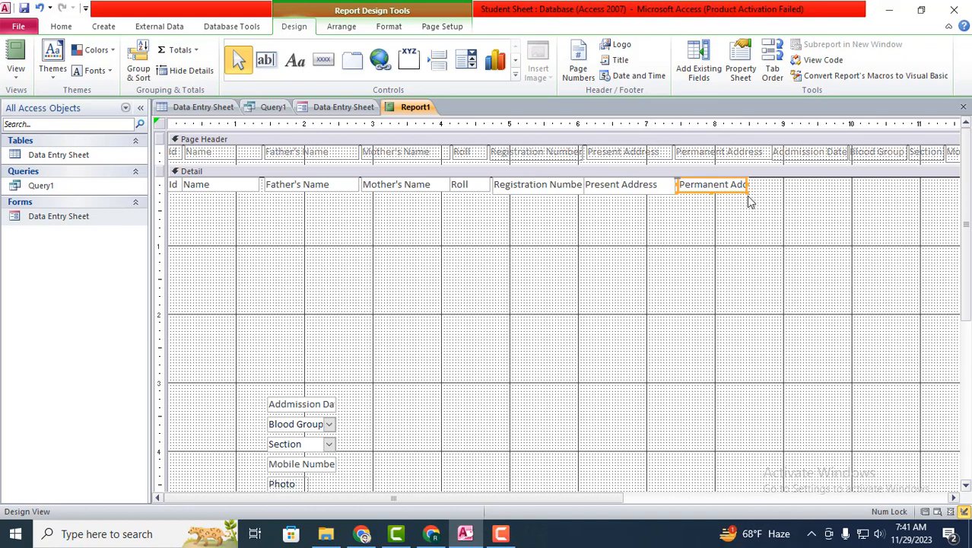
drag(744, 191, 771, 193)
drag(313, 404, 850, 190)
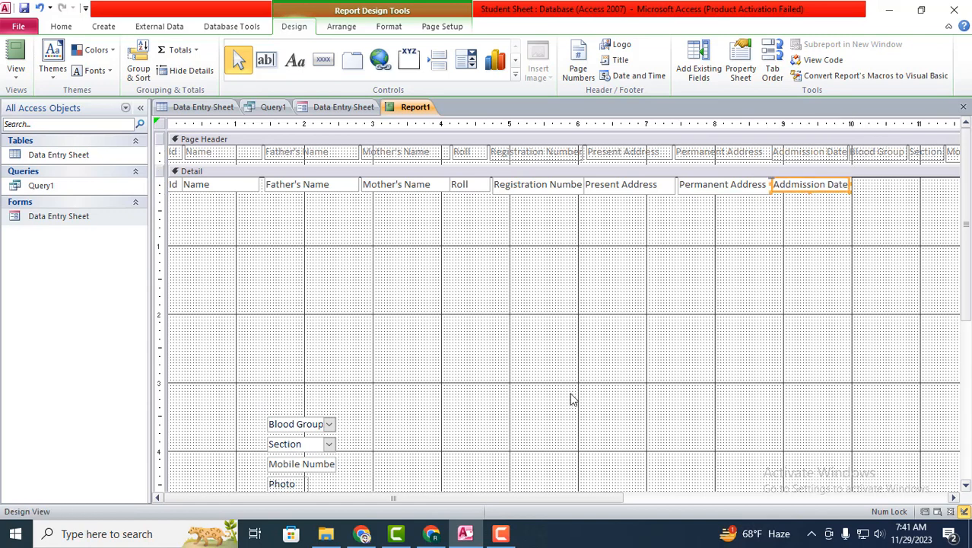
click(327, 423)
drag(328, 420, 895, 192)
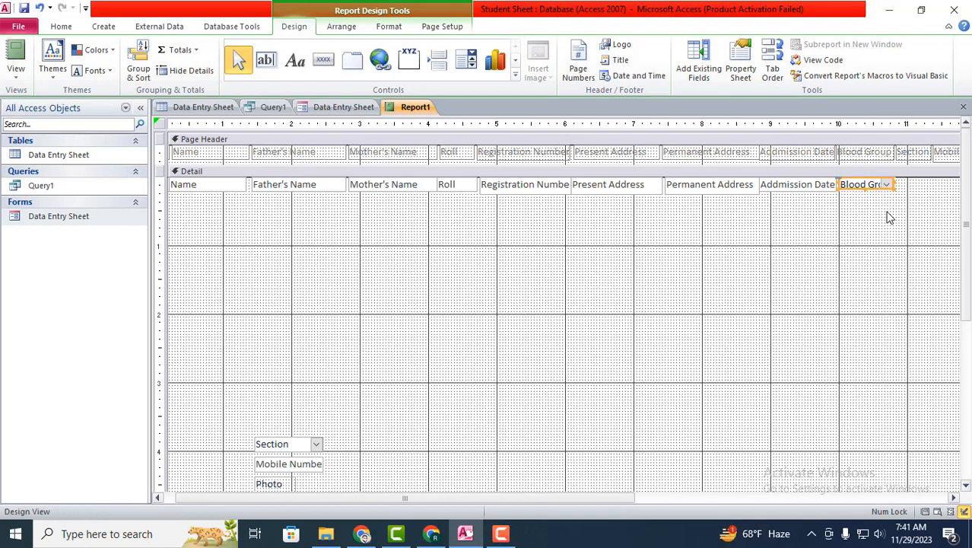
Step: Move the Section, Mobile Number and Photo fields across the lower Detail section to between about the 6- and 7-inch marks
scroll(255, 395, down, 3)
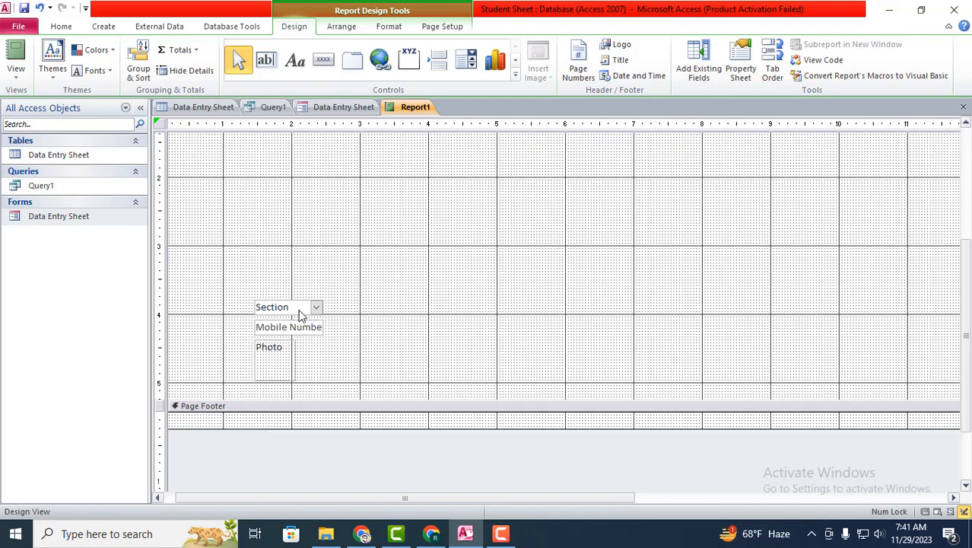
drag(300, 313, 659, 253)
drag(280, 332, 595, 300)
drag(265, 354, 617, 333)
click(559, 410)
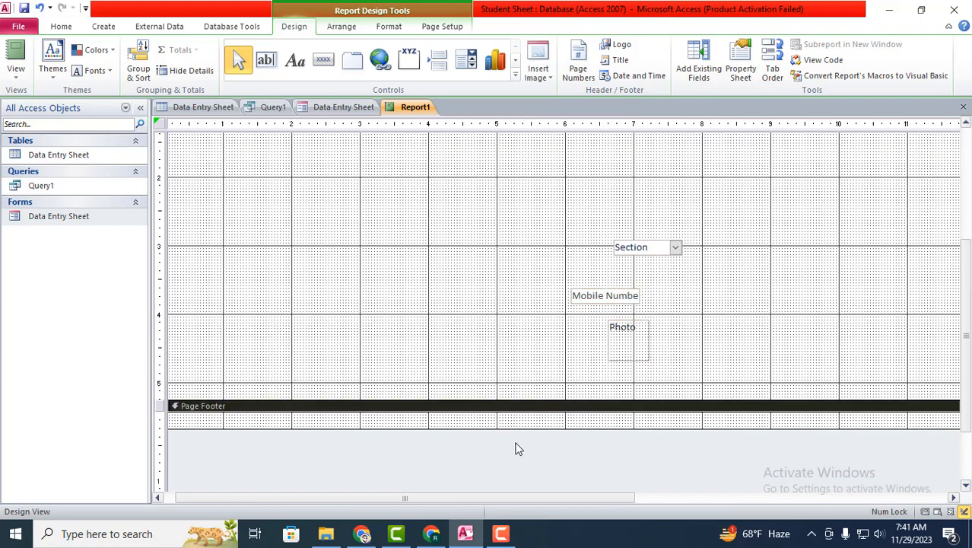
Step: Place the Section field beside Blood Group under its heading and narrow it to fit the column
drag(523, 497, 676, 498)
scroll(659, 392, up, 3)
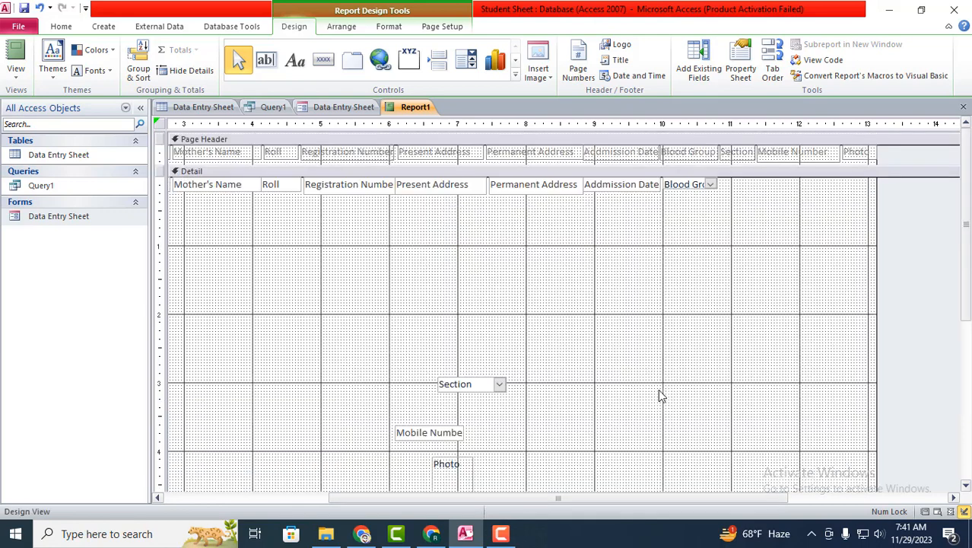
drag(455, 386, 762, 189)
click(755, 187)
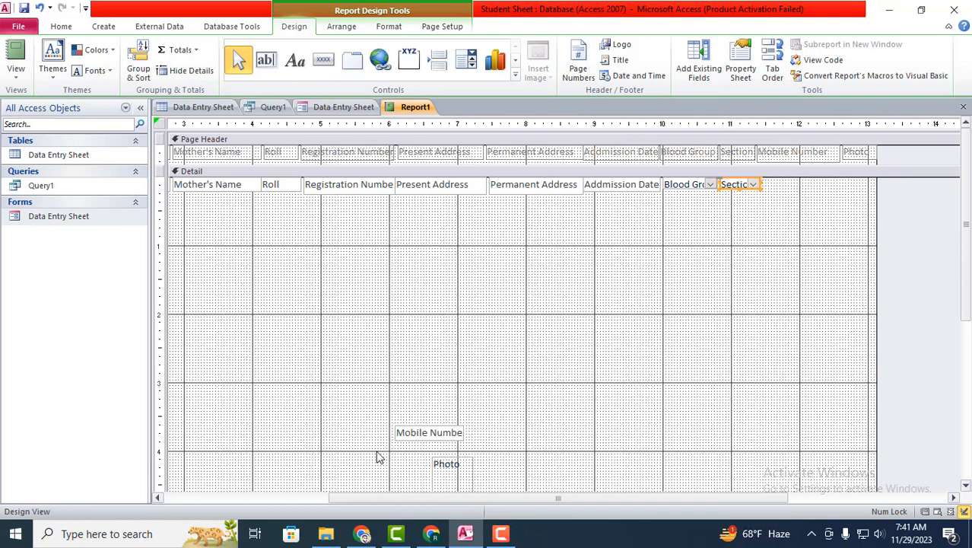
Step: Place the Mobile Number field beside Section under its heading and widen it to about the 12.6-inch mark
drag(418, 438, 781, 180)
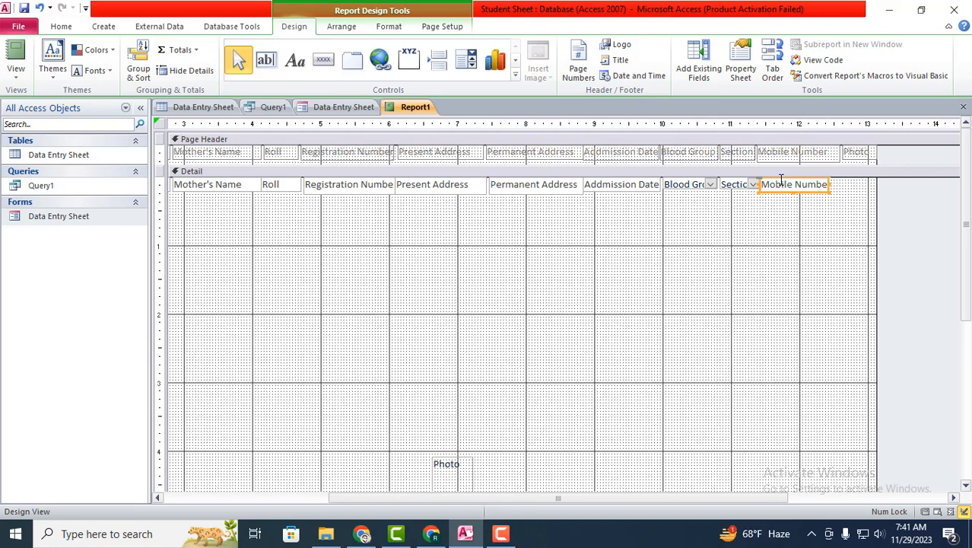
click(830, 193)
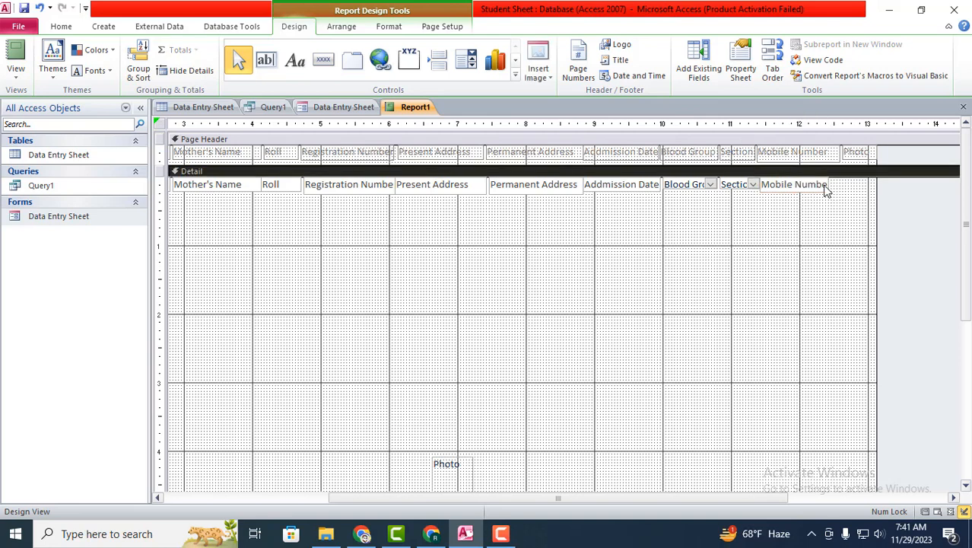
click(822, 186)
drag(829, 190, 838, 187)
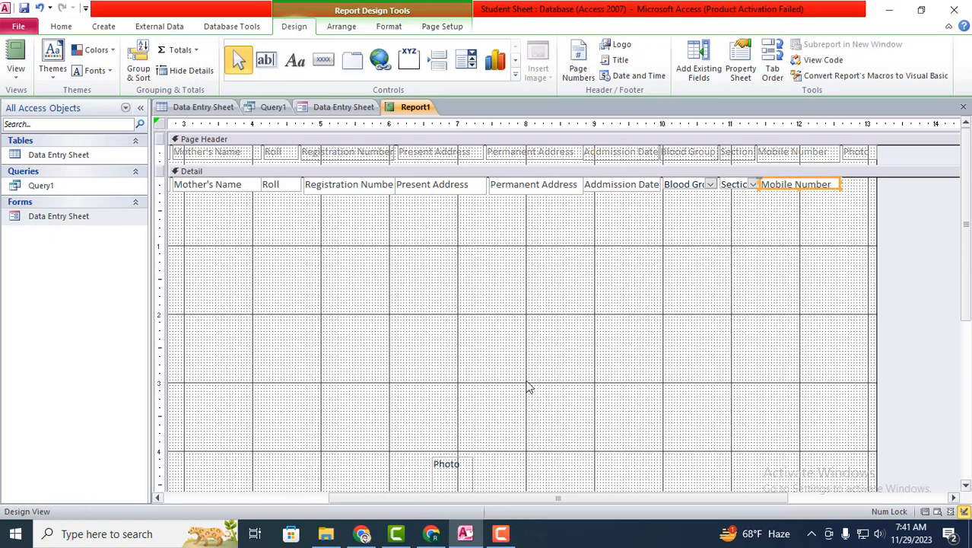
Step: Place the Photo field beside Mobile Number under its heading and reduce its height
scroll(527, 389, down, 3)
click(455, 354)
drag(455, 353, 836, 181)
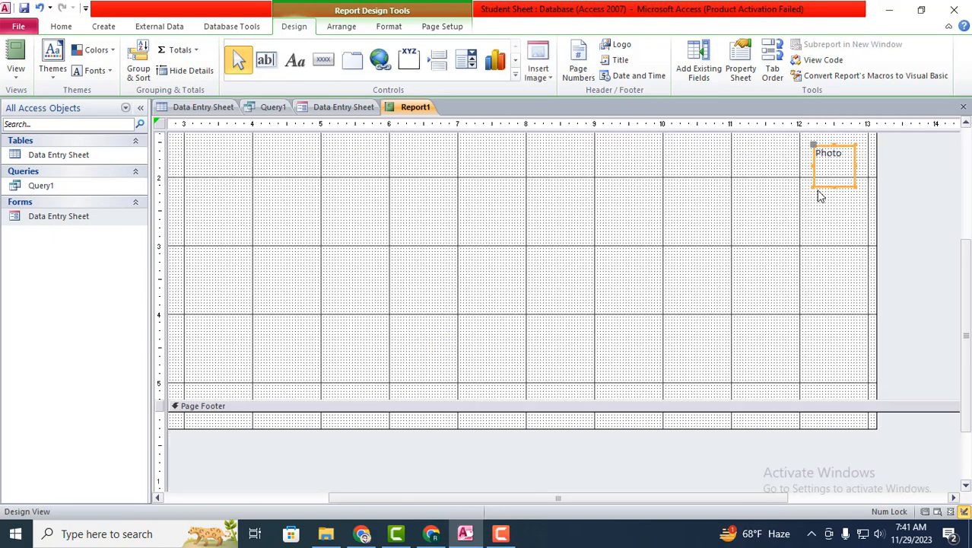
scroll(825, 276, up, 3)
drag(835, 296, 861, 238)
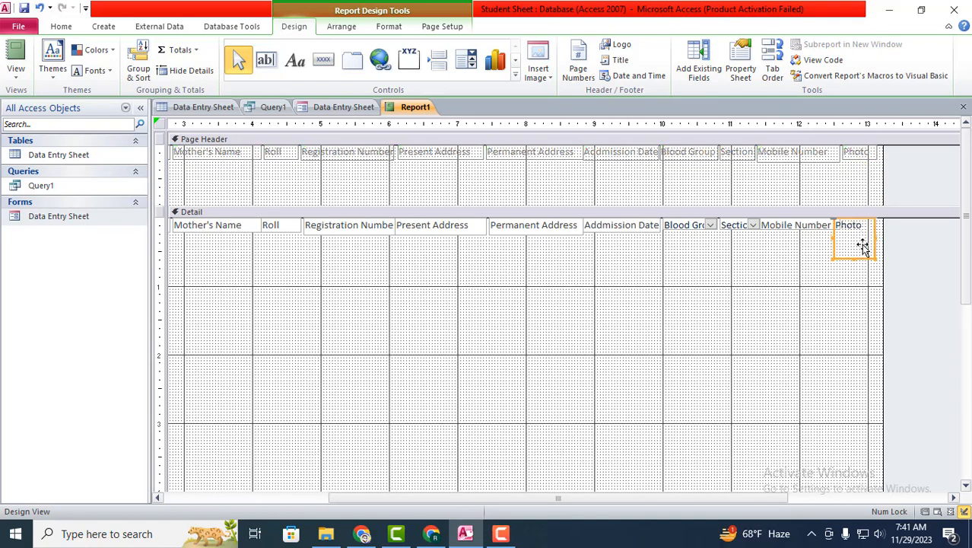
drag(859, 250, 882, 242)
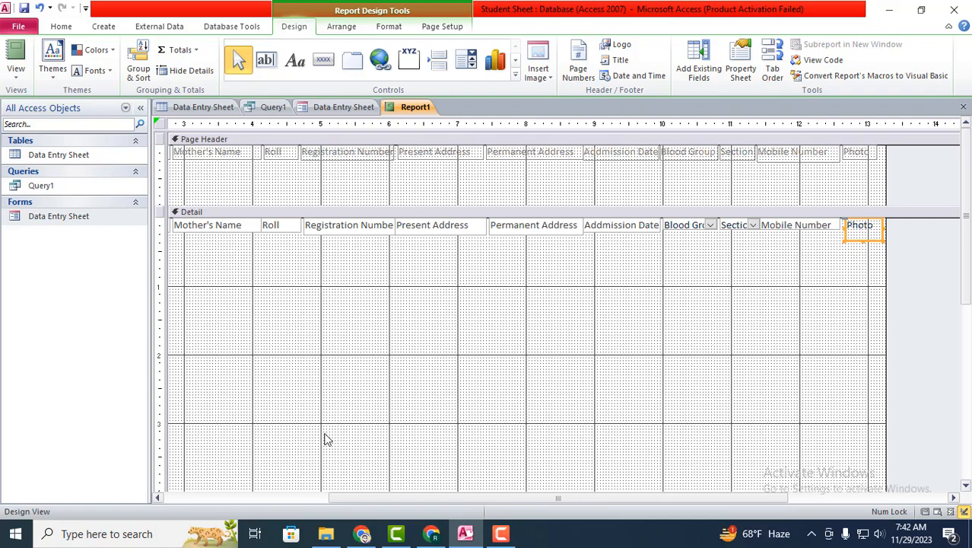
Step: Reduce the Page Header height so that it ends just below the column headings
drag(554, 500, 390, 499)
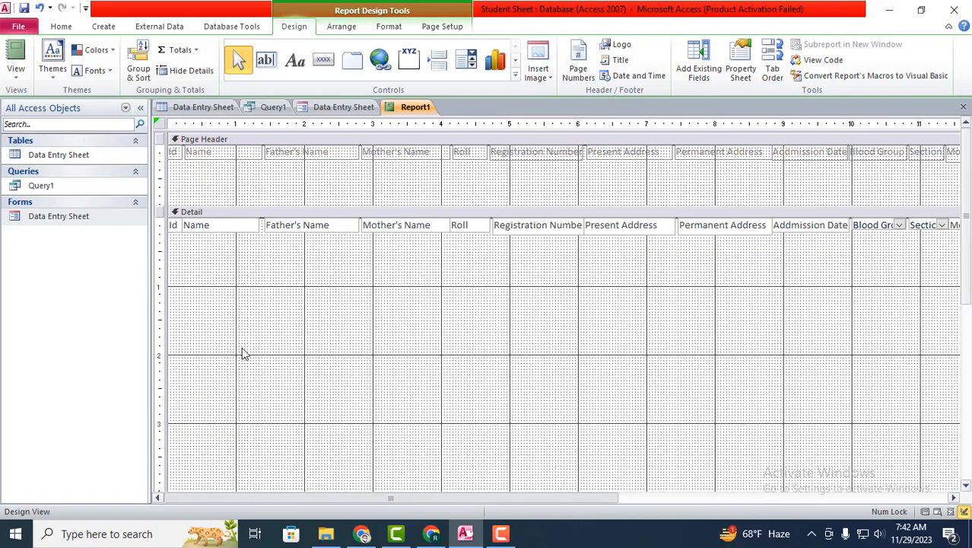
drag(175, 205, 175, 167)
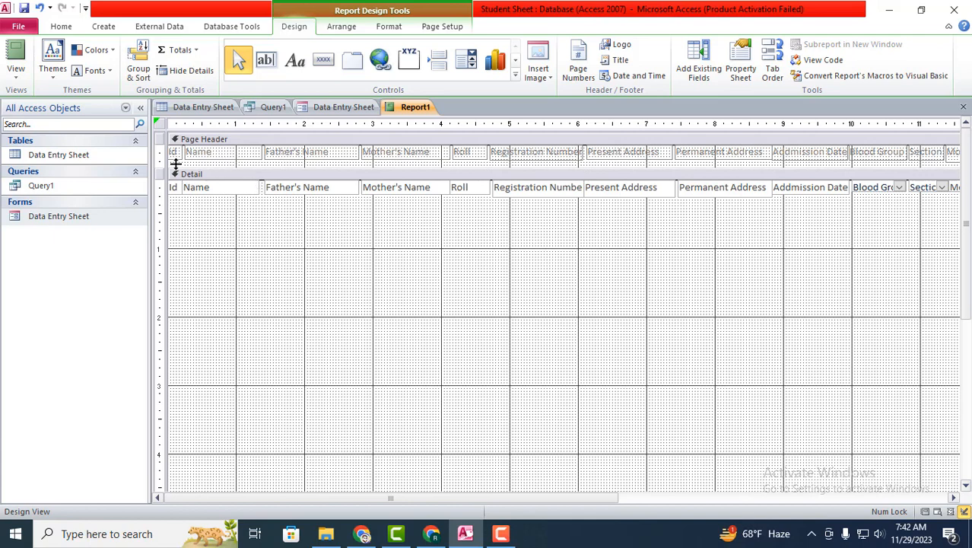
drag(171, 168, 170, 165)
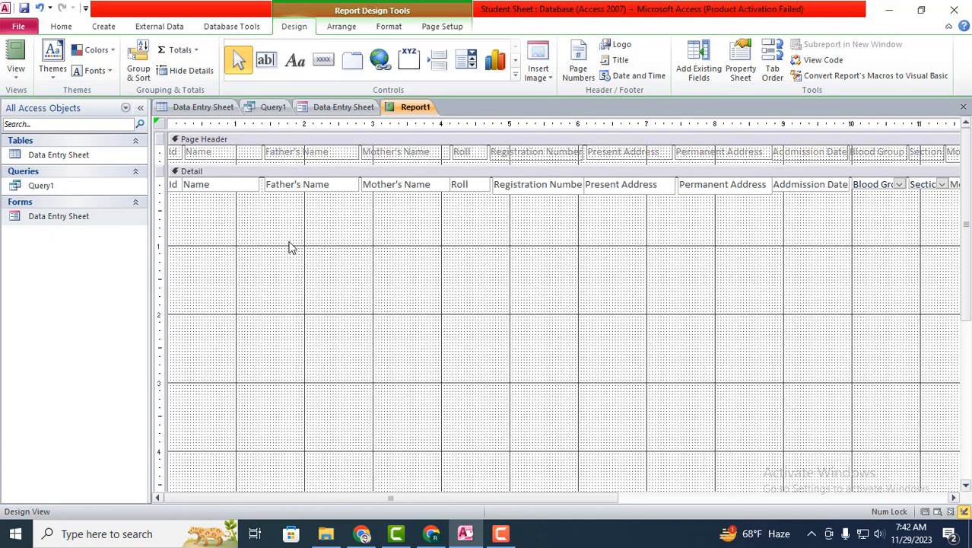
Step: Switch the report to Report View and check the column alignment and the spacing between student records
click(16, 73)
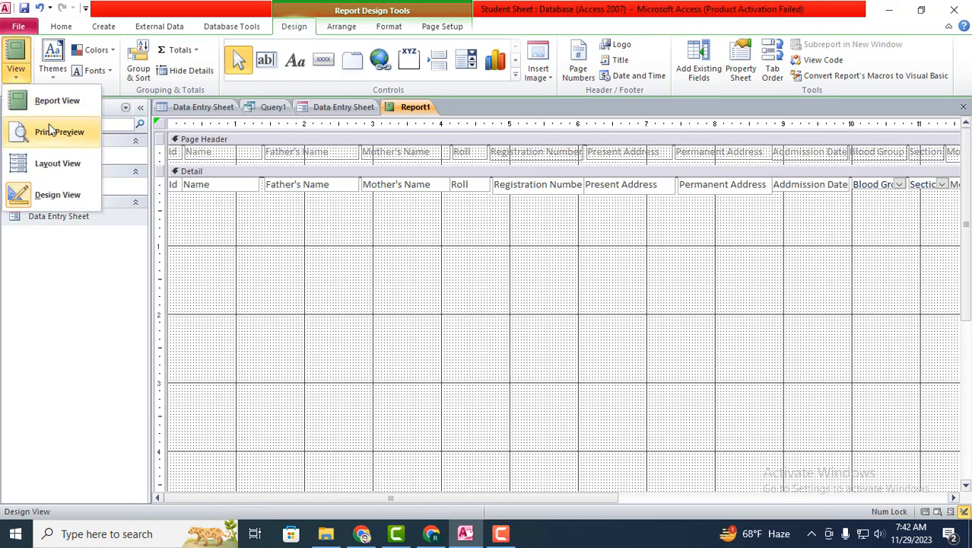
click(66, 108)
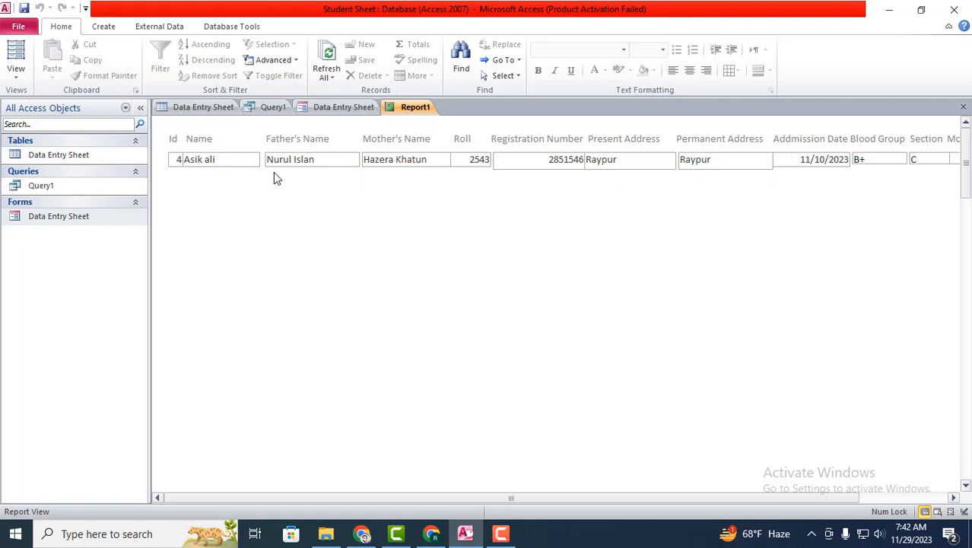
scroll(437, 333, down, 5)
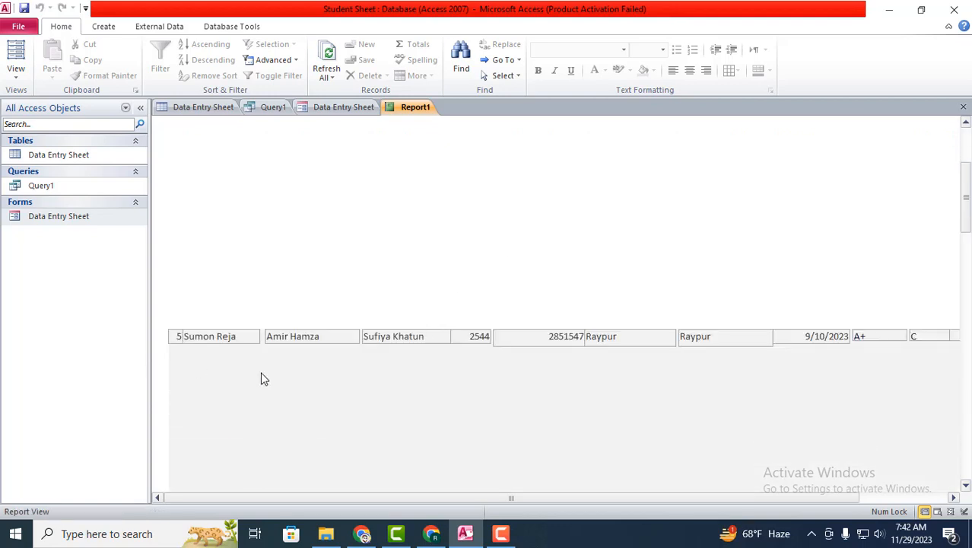
scroll(430, 405, down, 5)
scroll(435, 410, up, 3)
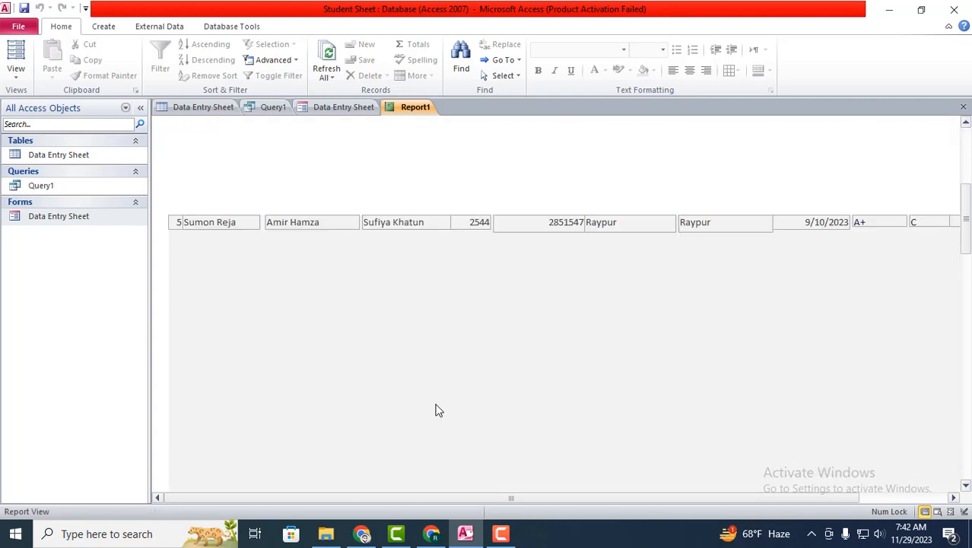
scroll(438, 409, up, 2)
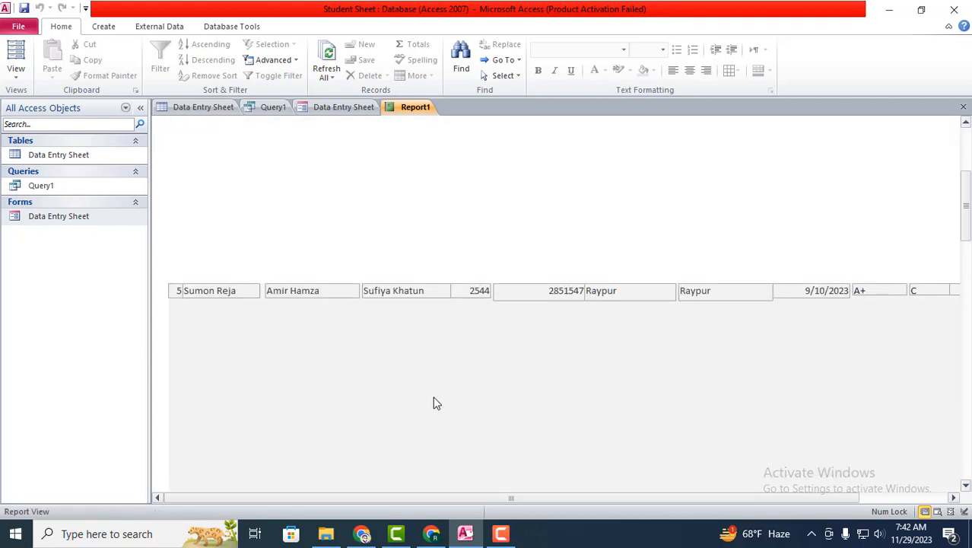
scroll(502, 319, up, 4)
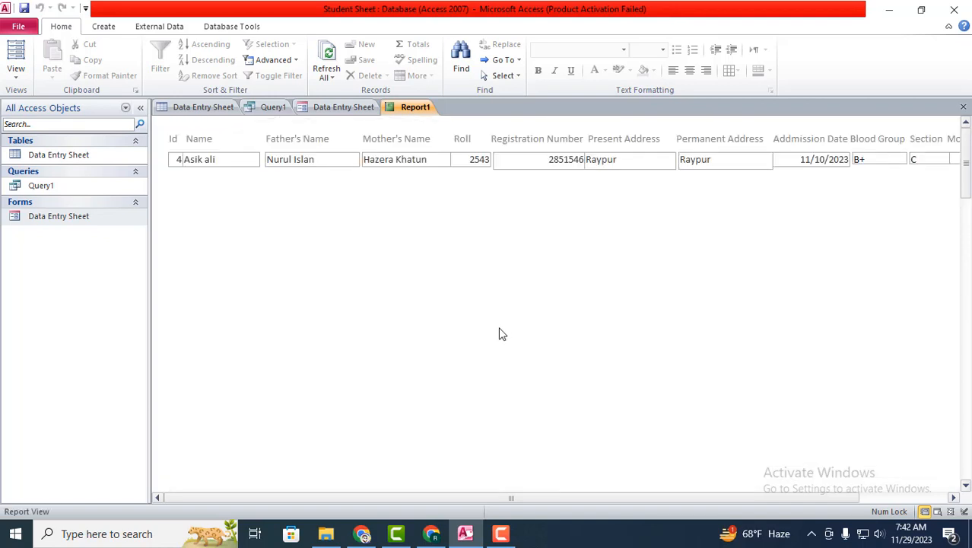
Step: Return the report to Design View and reduce the Detail section's height so it ends just below the field row
click(16, 73)
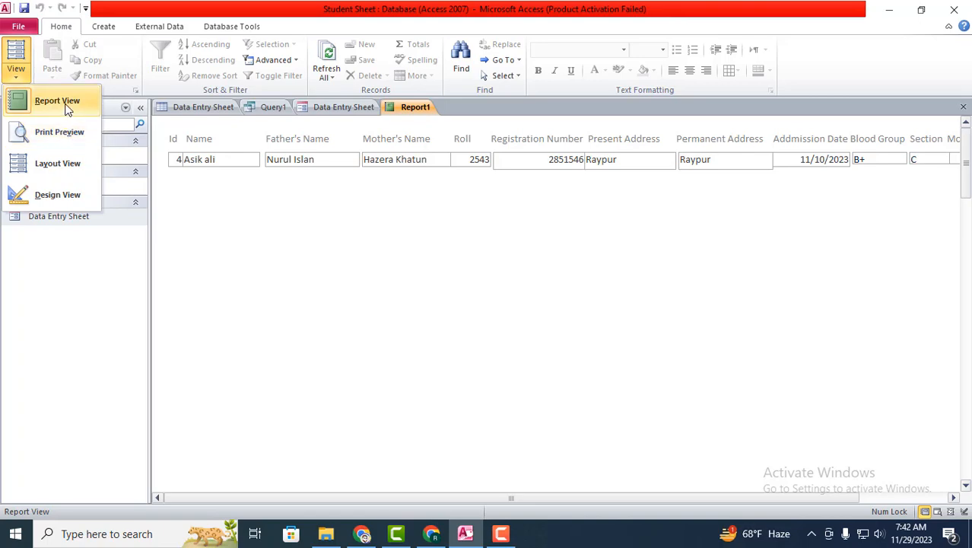
click(59, 197)
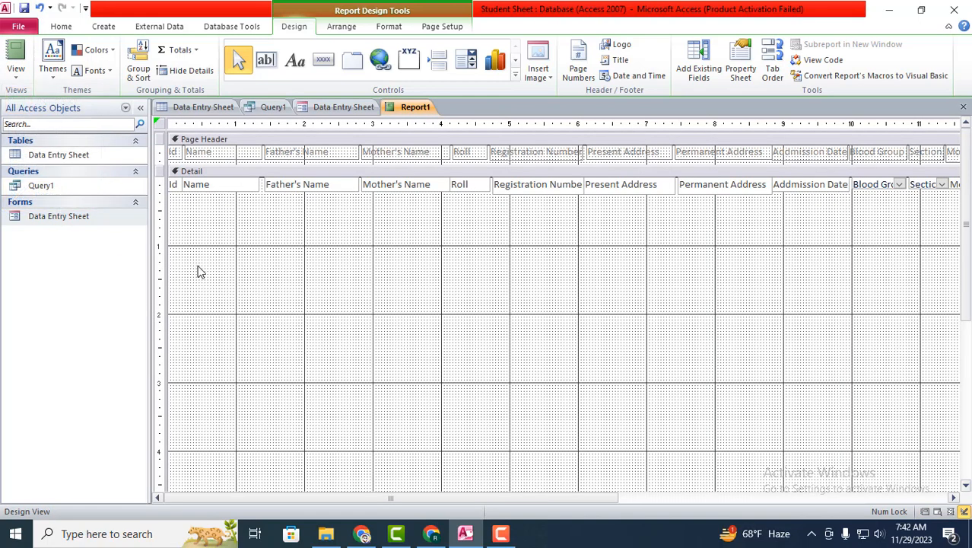
scroll(198, 272, down, 5)
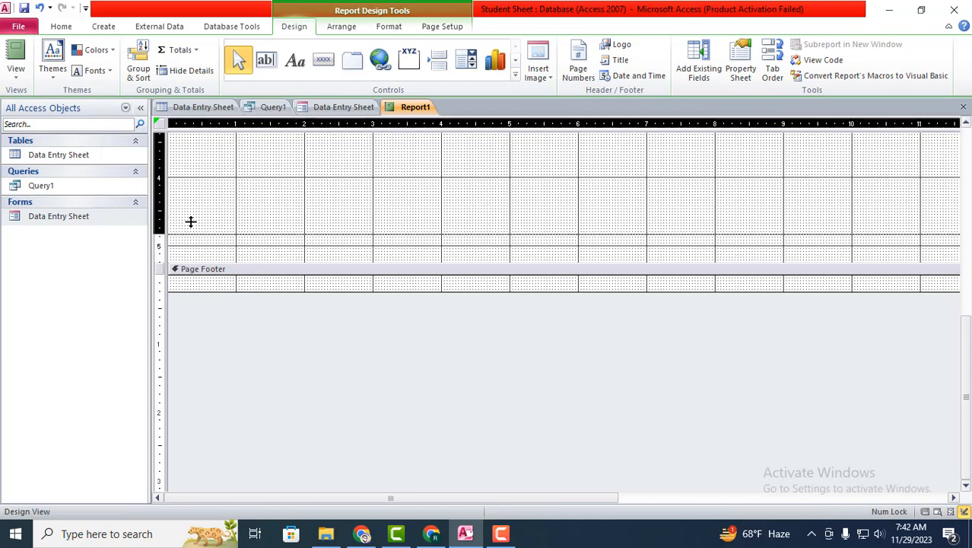
scroll(208, 156, up, 5)
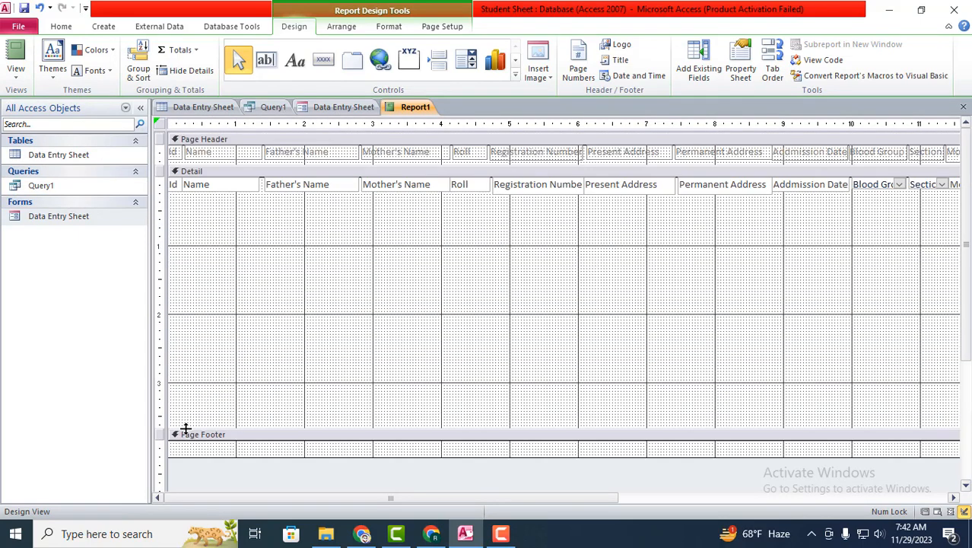
drag(185, 428, 225, 194)
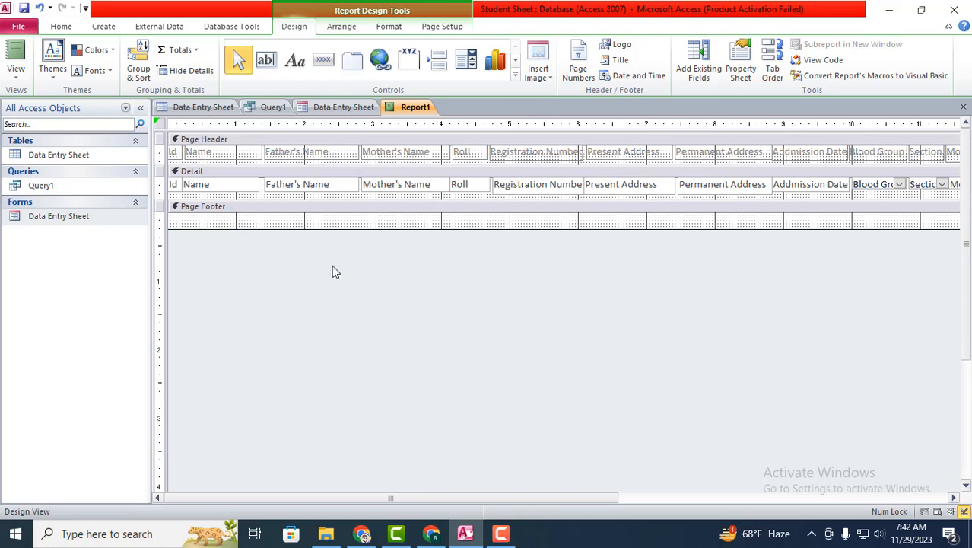
Step: Increase the height of the Addmission Date field in the Detail section slightly to match the neighbouring address fields
click(824, 187)
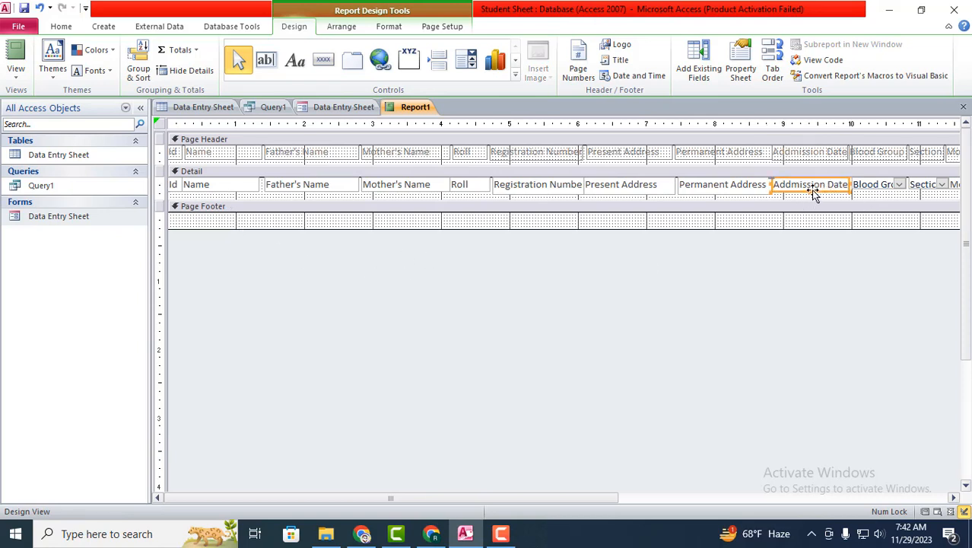
click(809, 190)
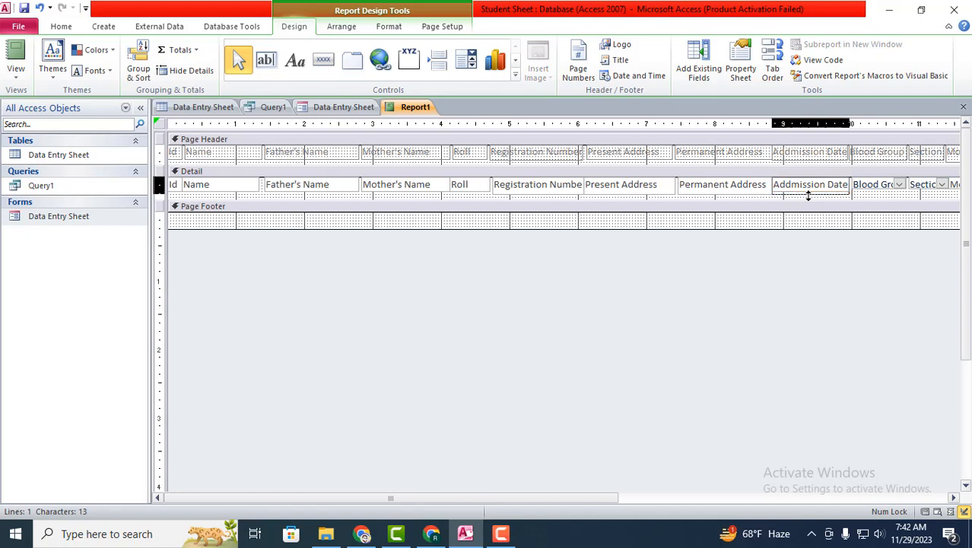
click(808, 196)
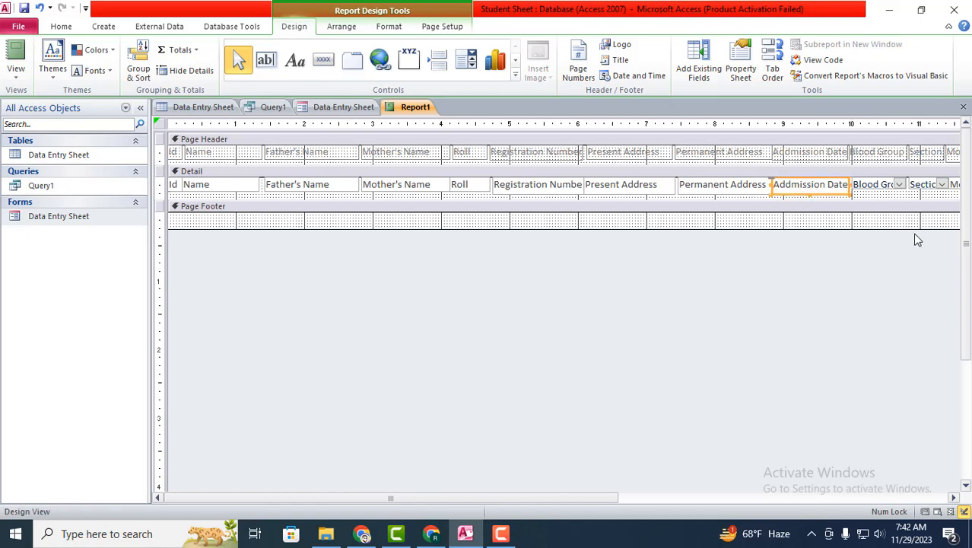
Step: Switch the report to Report View and check the record spacing and all columns from Id through Photo
click(15, 80)
click(36, 101)
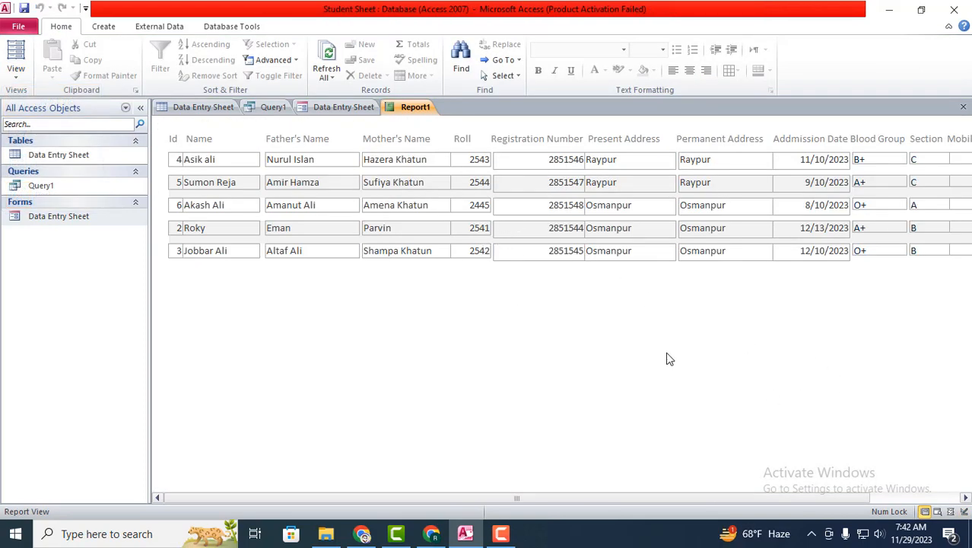
drag(598, 500, 857, 495)
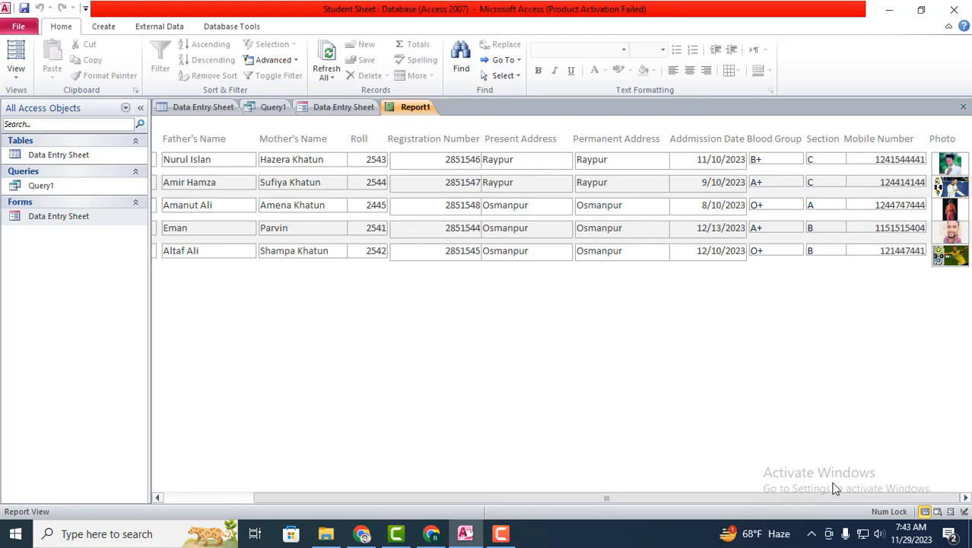
drag(710, 499, 550, 498)
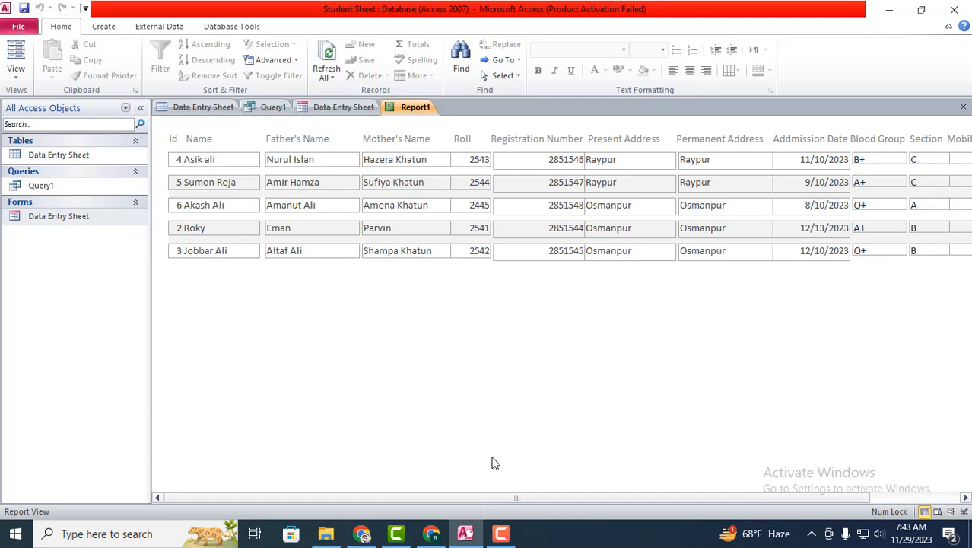
Step: Open the report in Print Preview and set its page to A4 size in landscape orientation
click(18, 26)
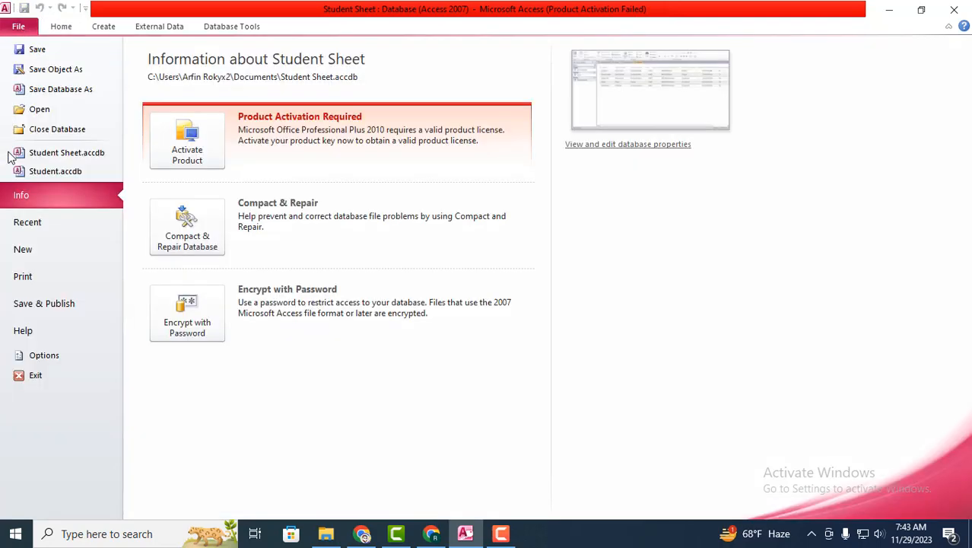
click(34, 278)
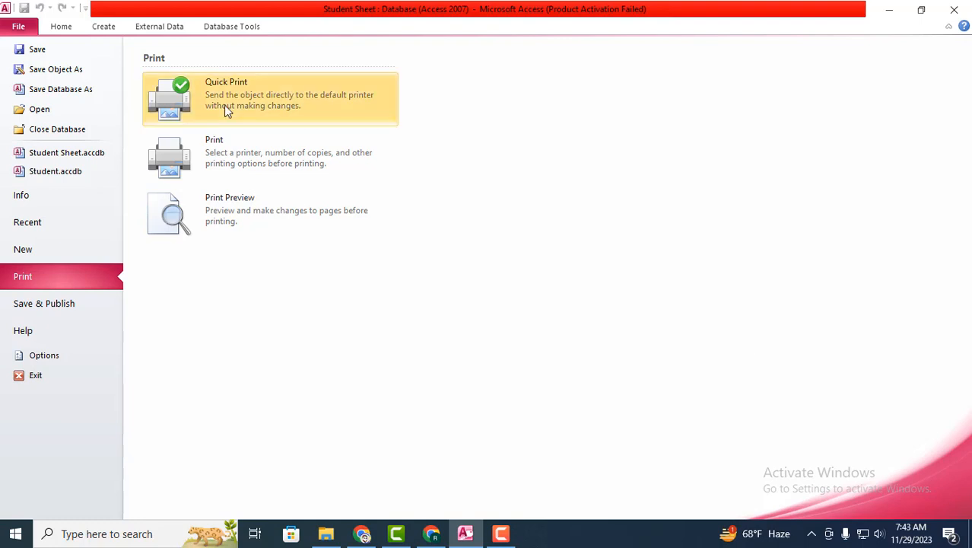
click(235, 216)
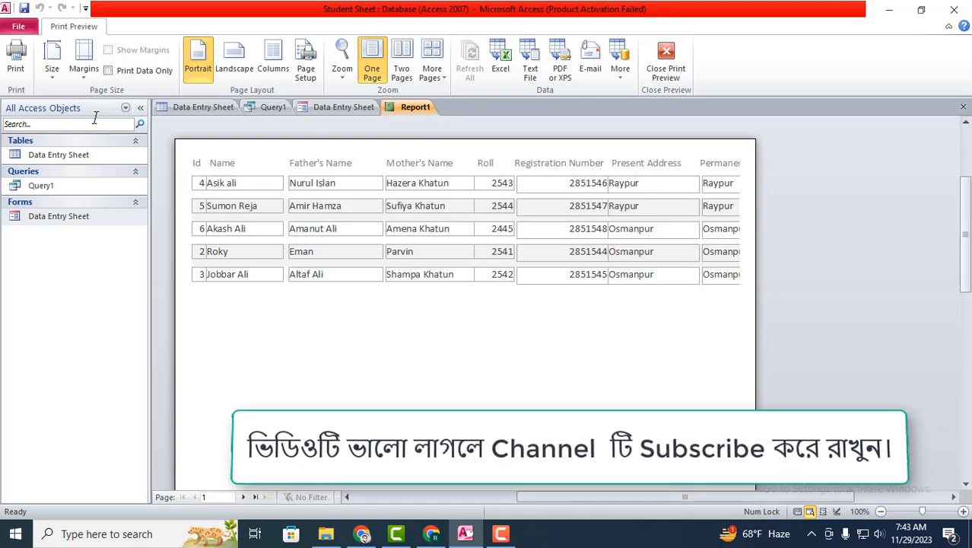
click(51, 61)
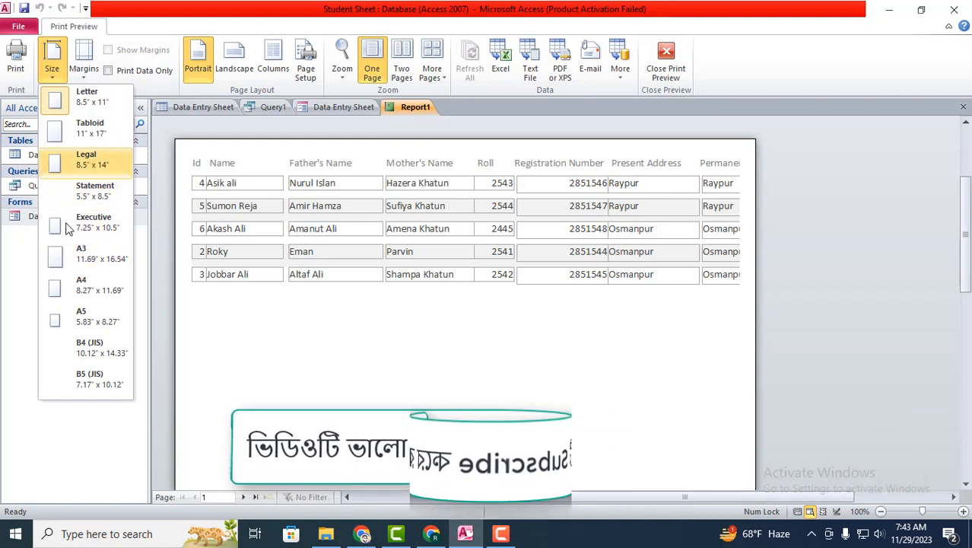
click(112, 282)
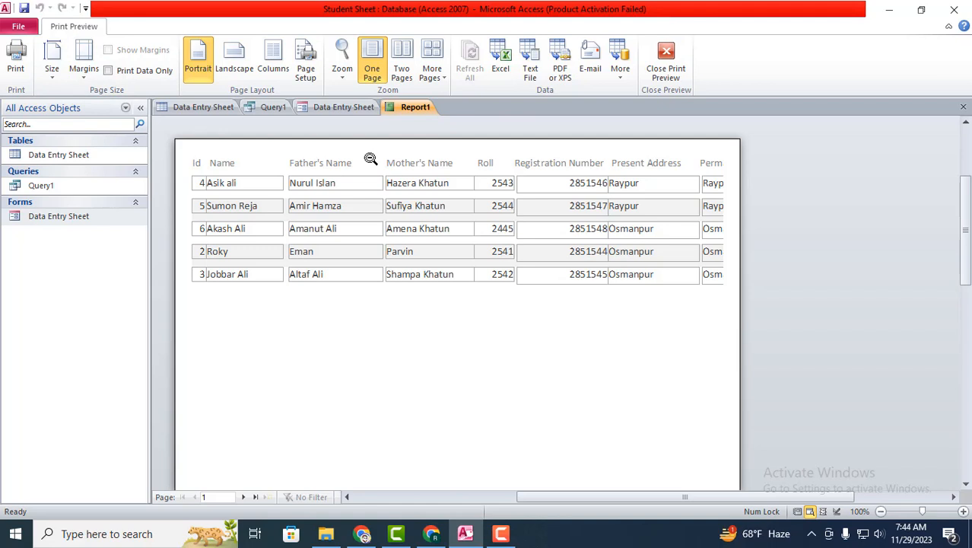
click(227, 67)
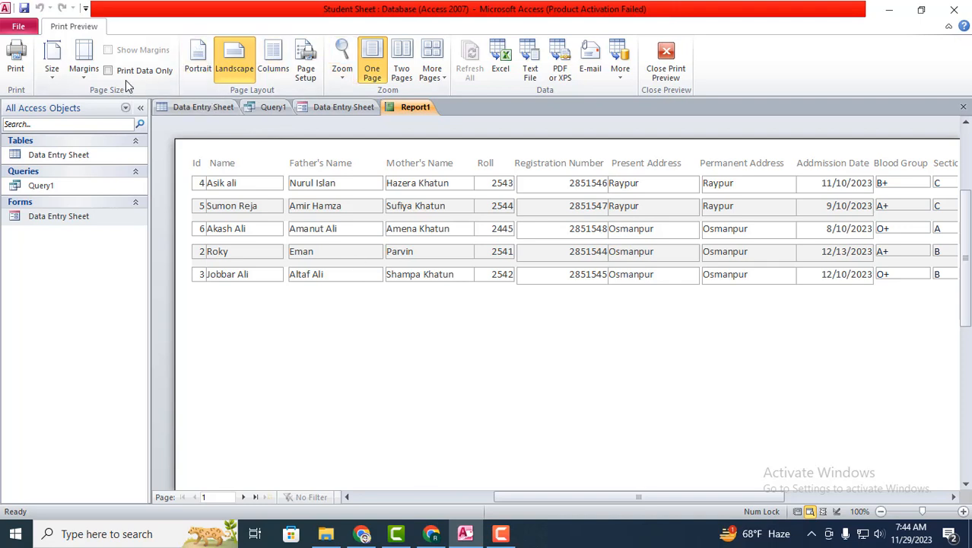
Step: Review the paper sizes and the landscape page layout of the report, and close the print preview
click(53, 68)
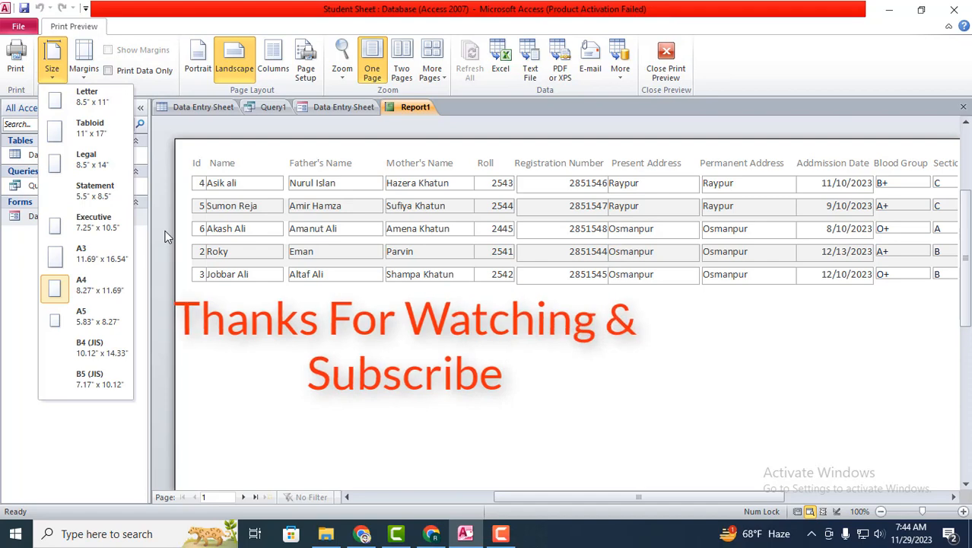
scroll(445, 371, down, 1)
scroll(457, 367, up, 1)
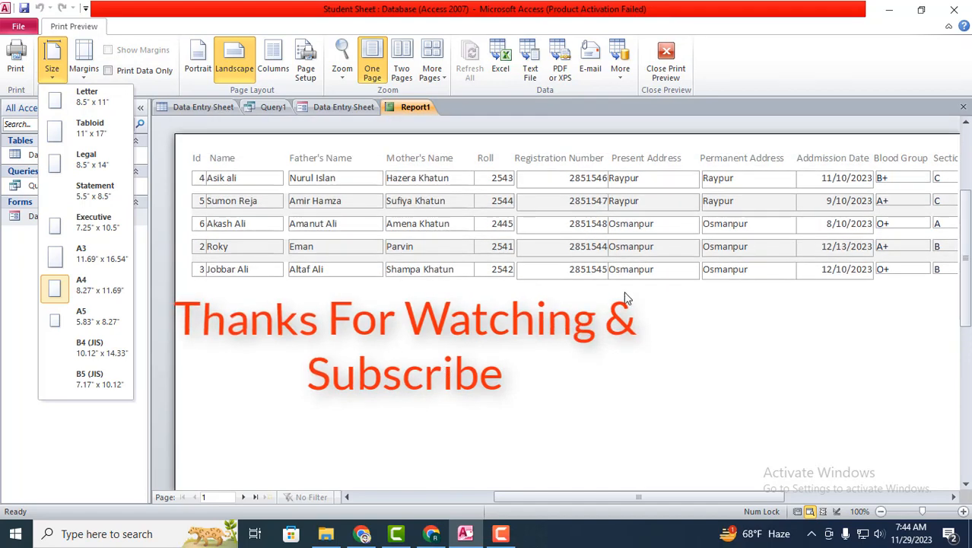
drag(574, 497, 473, 496)
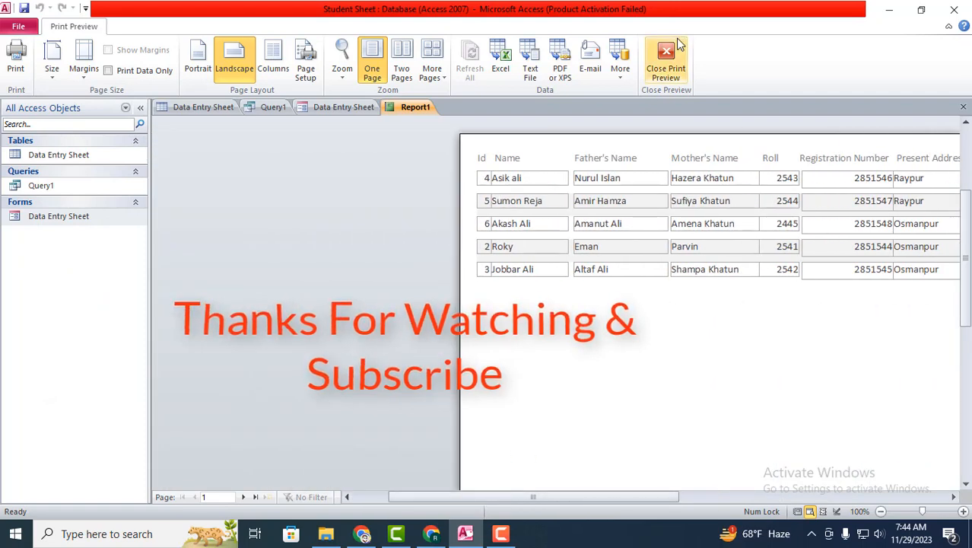
click(666, 69)
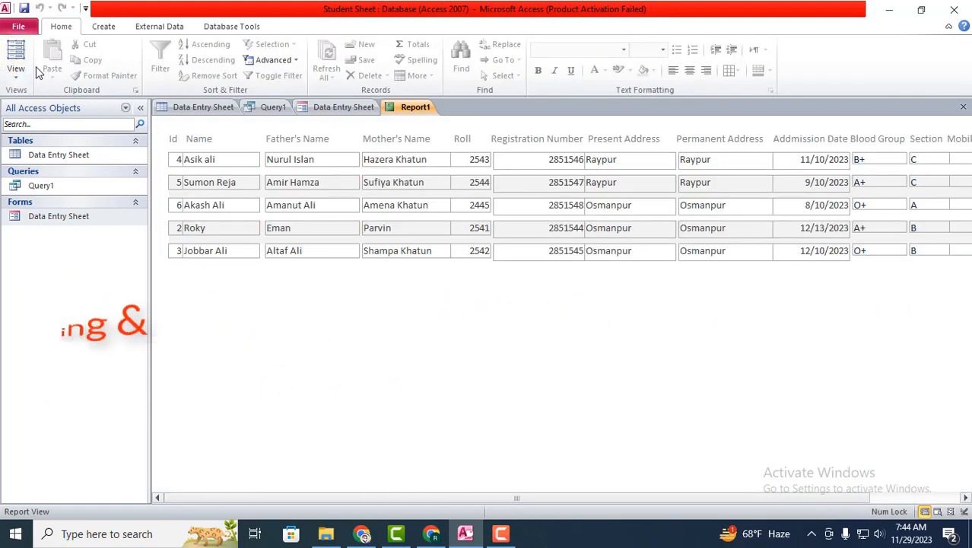